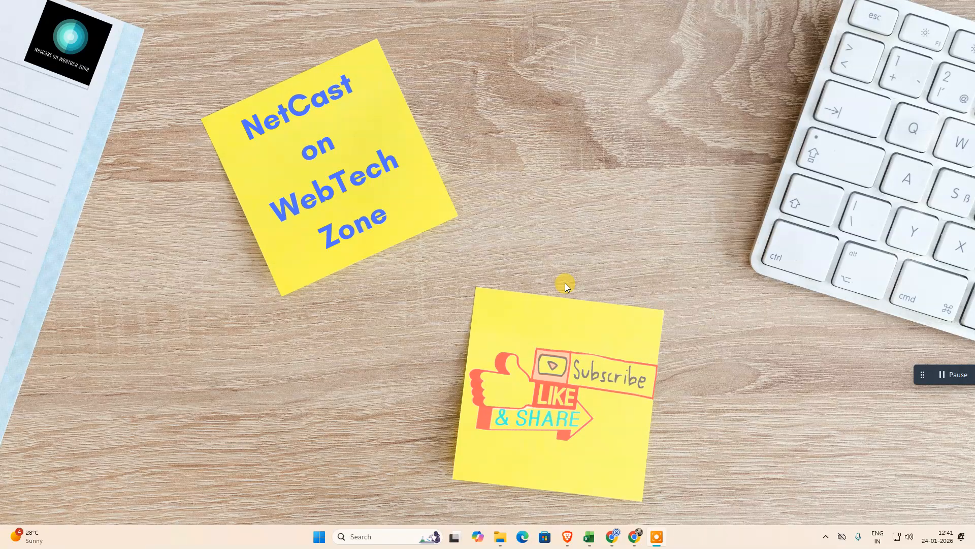
Step: Switch to Canva in the browser and create a blank Presentation (16:9) design
key(alt+Tab)
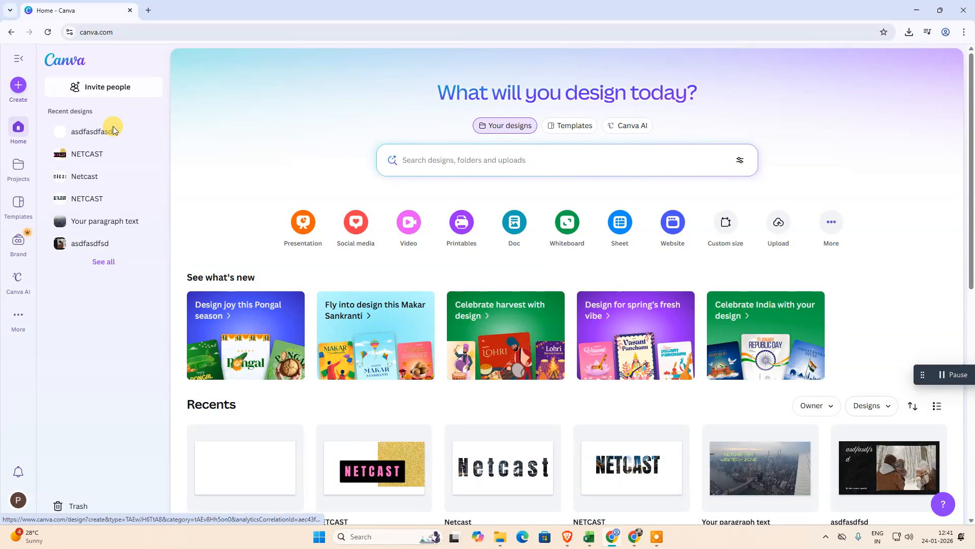
click(18, 85)
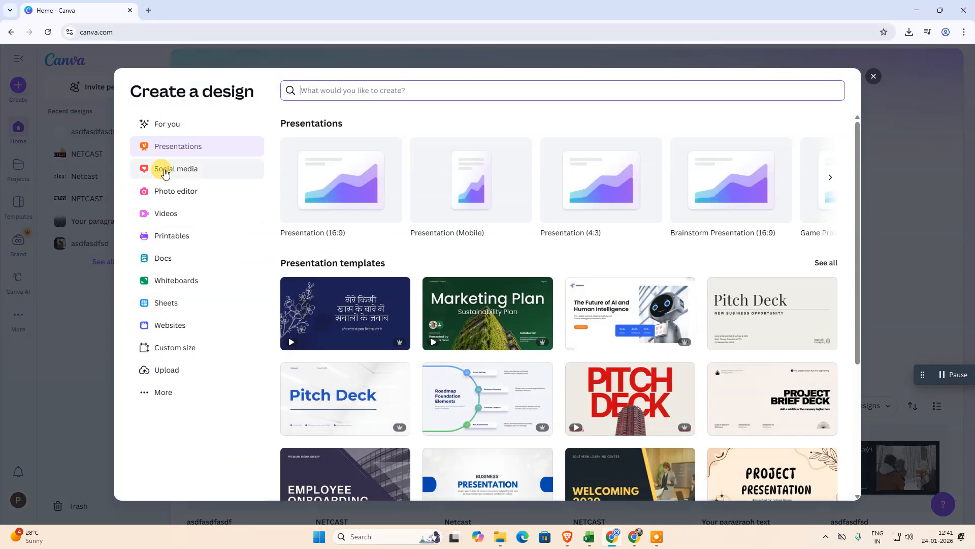
click(160, 168)
click(183, 150)
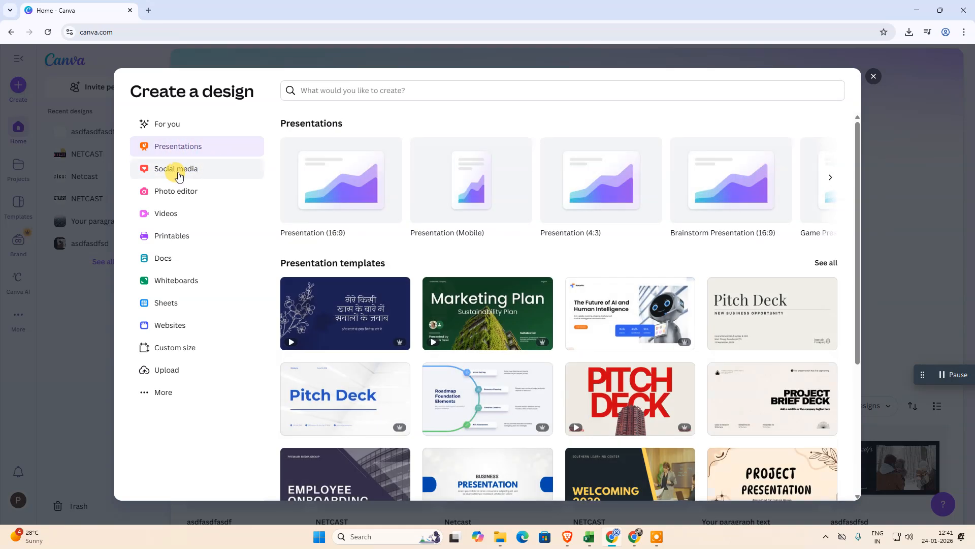
click(165, 169)
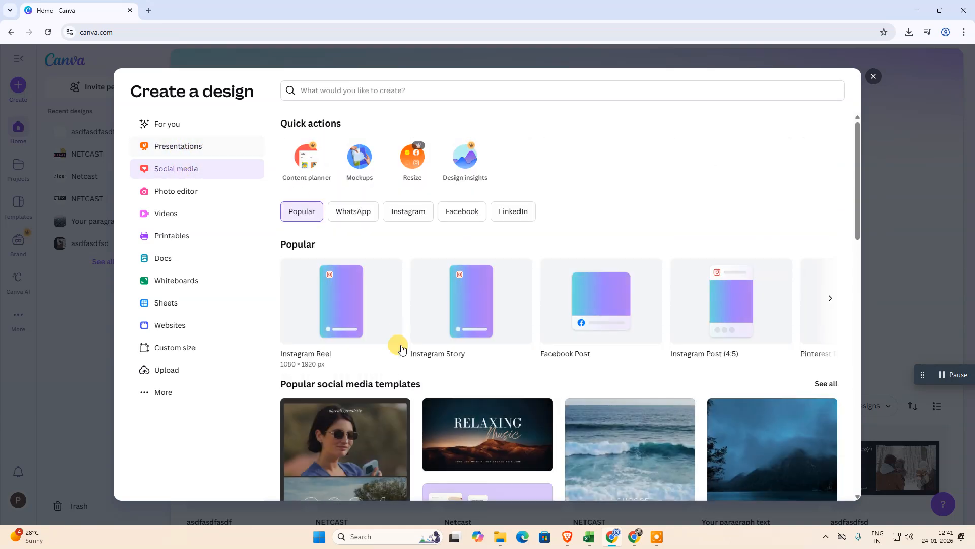
click(192, 147)
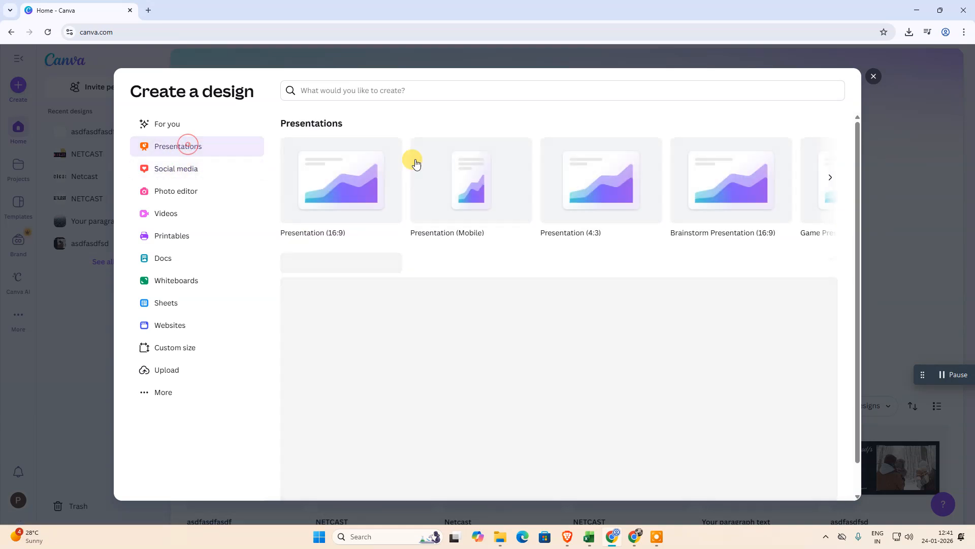
click(183, 170)
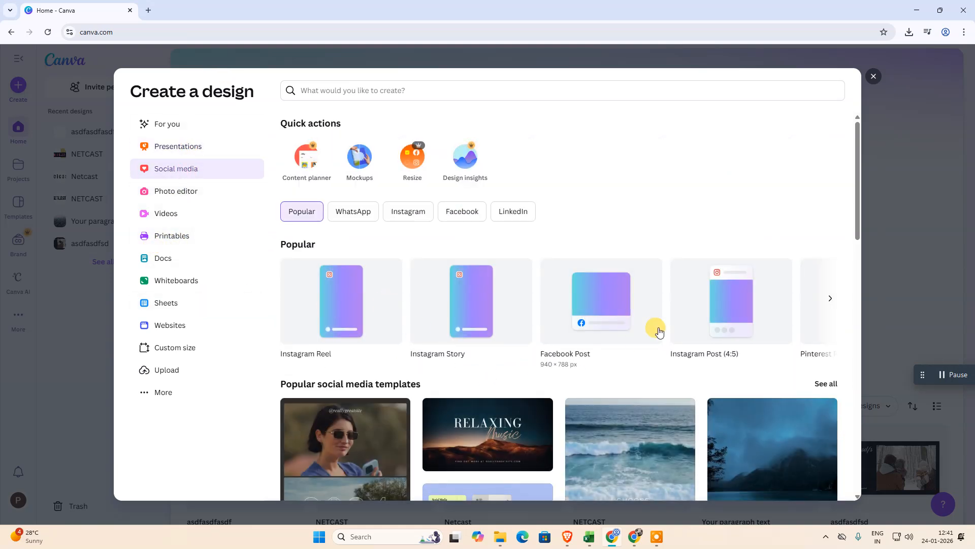
click(158, 147)
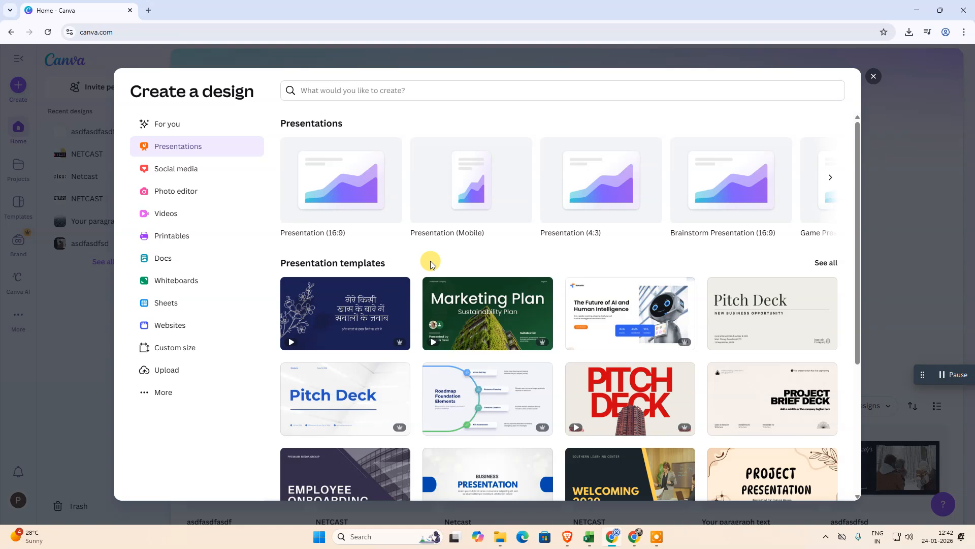
click(369, 184)
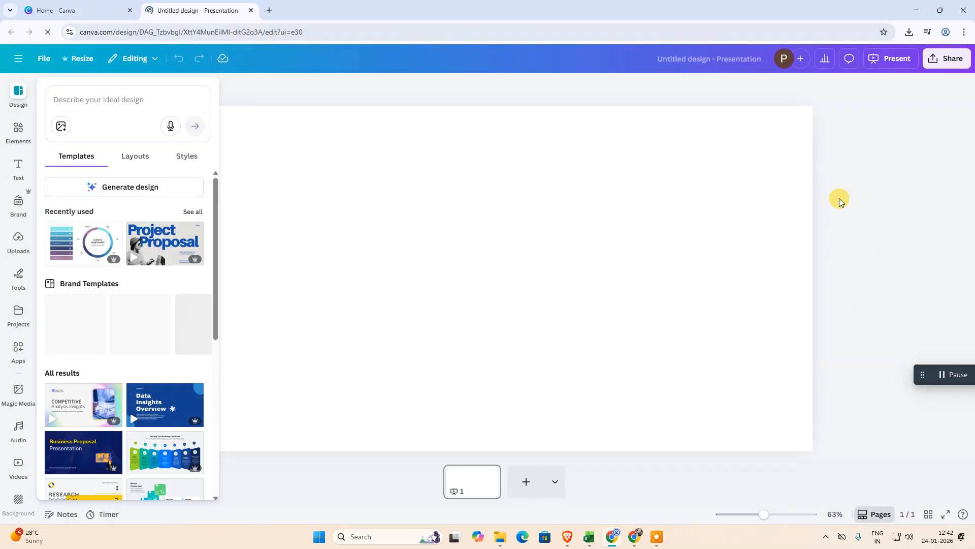
click(925, 169)
click(577, 237)
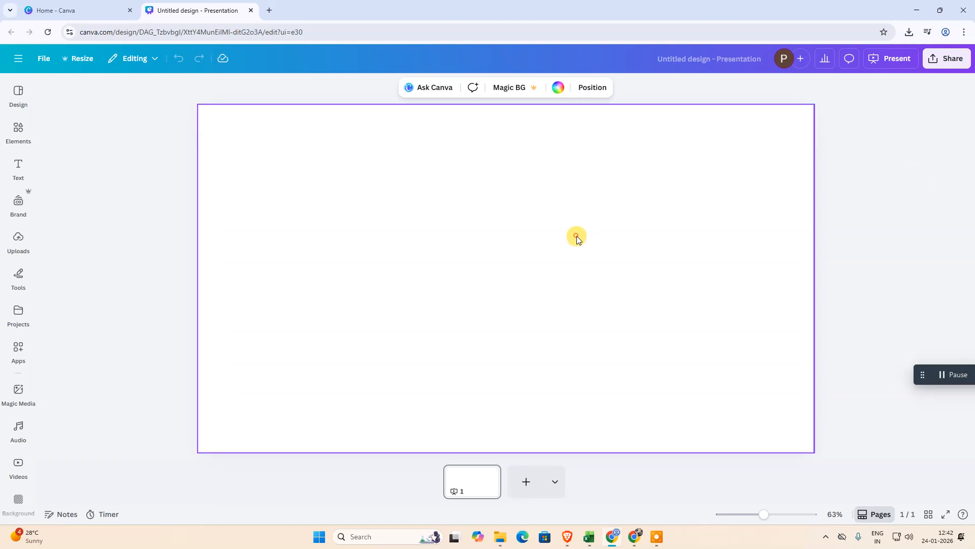
click(909, 163)
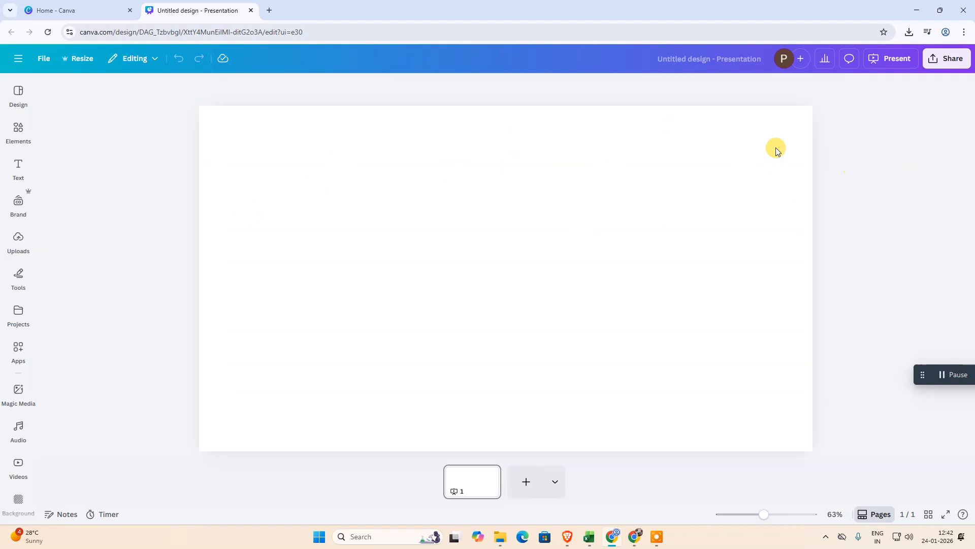
Step: Add a text box reading "NETCAST" to the blank page
click(18, 171)
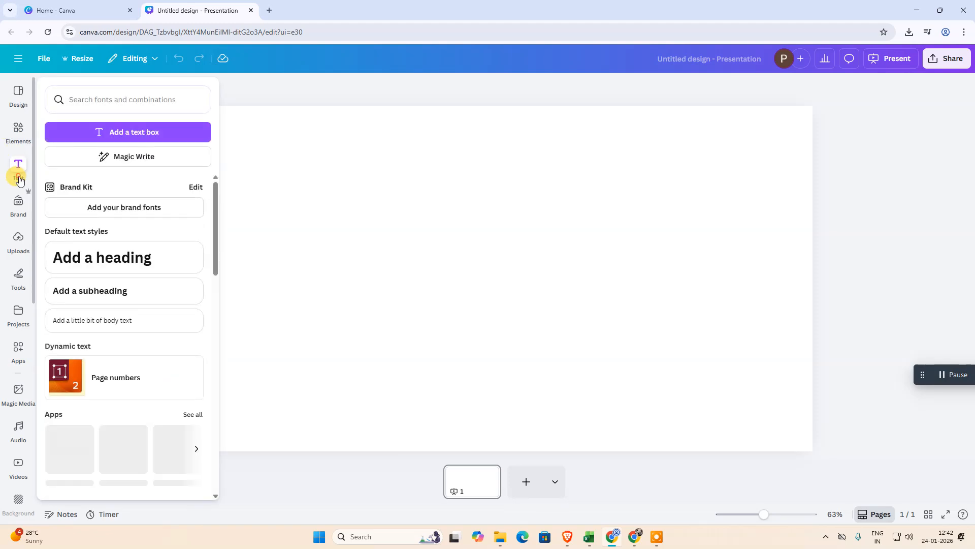
click(124, 127)
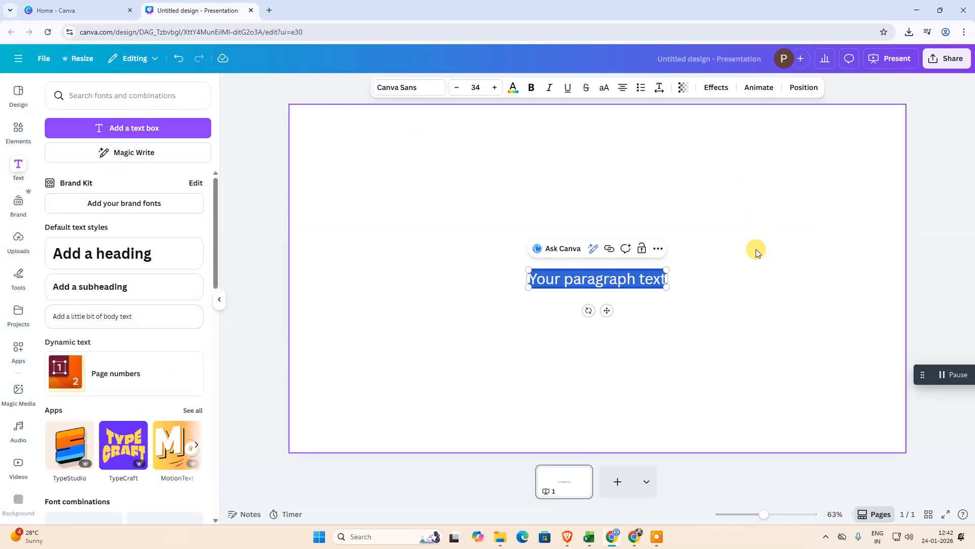
text(NETCAST)
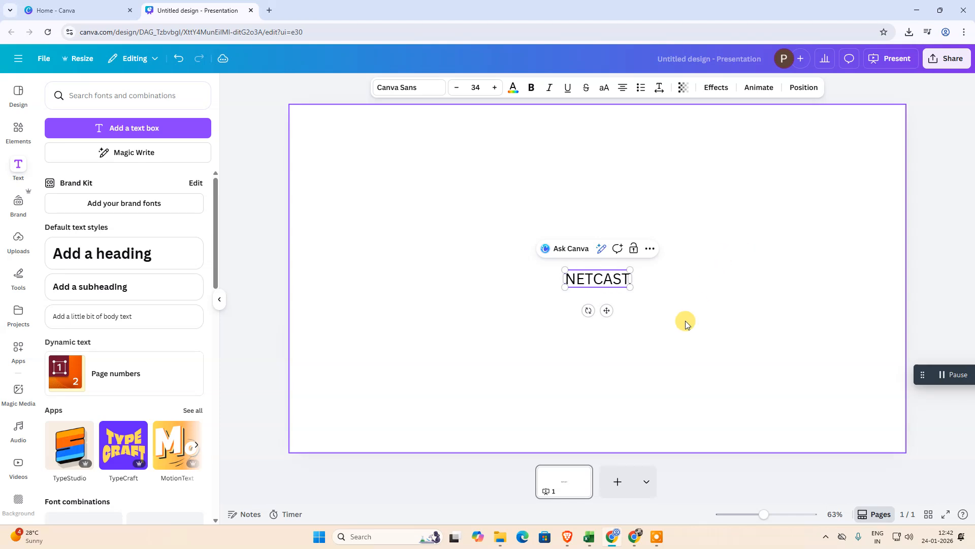
click(656, 310)
Step: Set the NETCAST text in the Anton font and enlarge it to about size 327, centred on the page
click(611, 283)
click(426, 91)
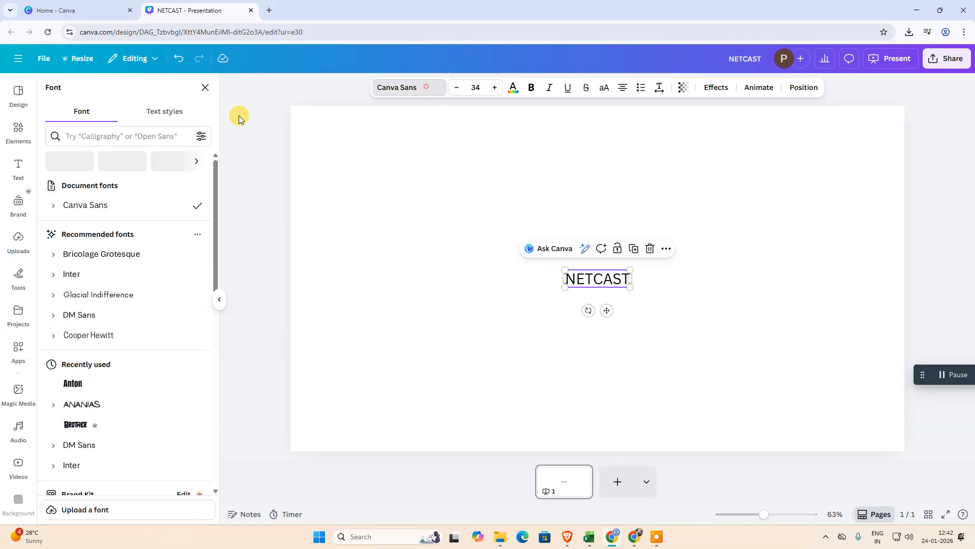
click(92, 382)
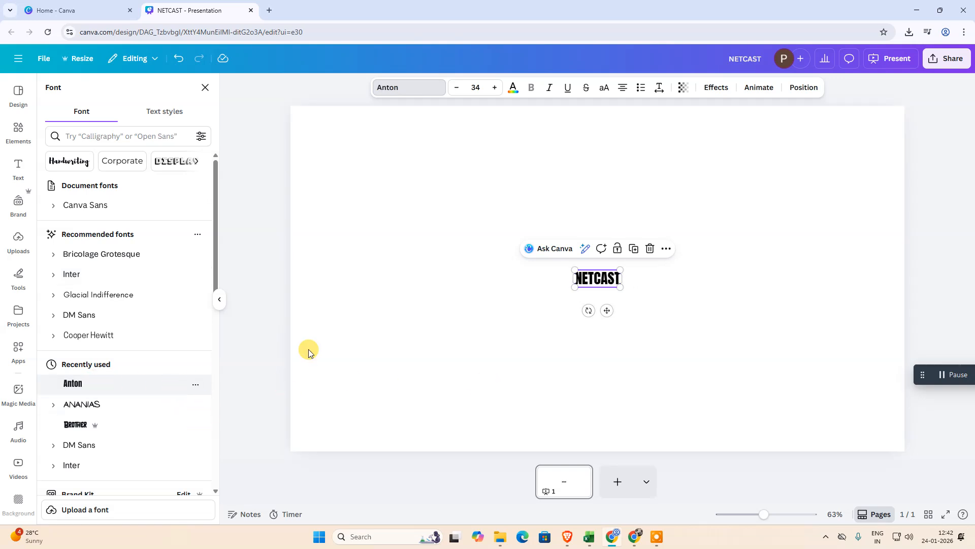
drag(575, 269, 362, 198)
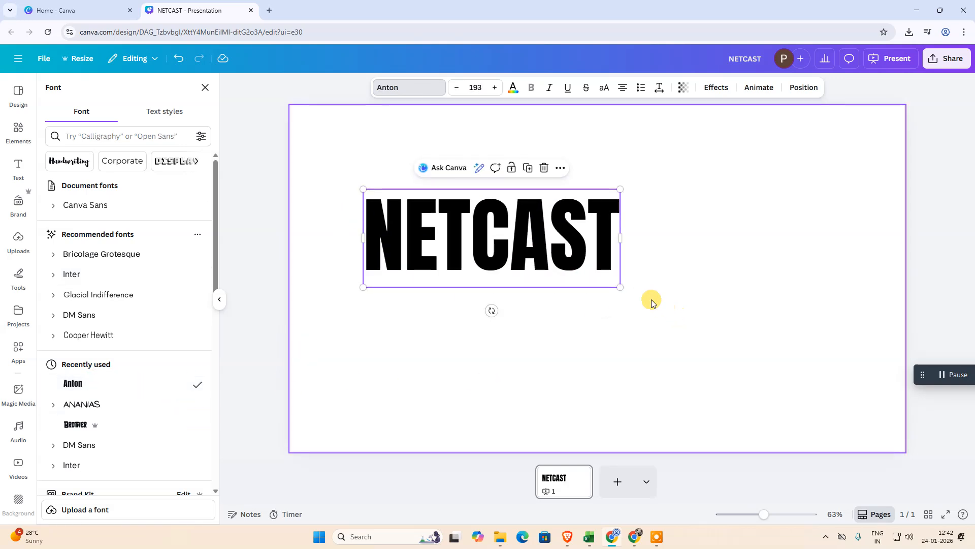
drag(620, 287, 792, 378)
drag(597, 289, 620, 303)
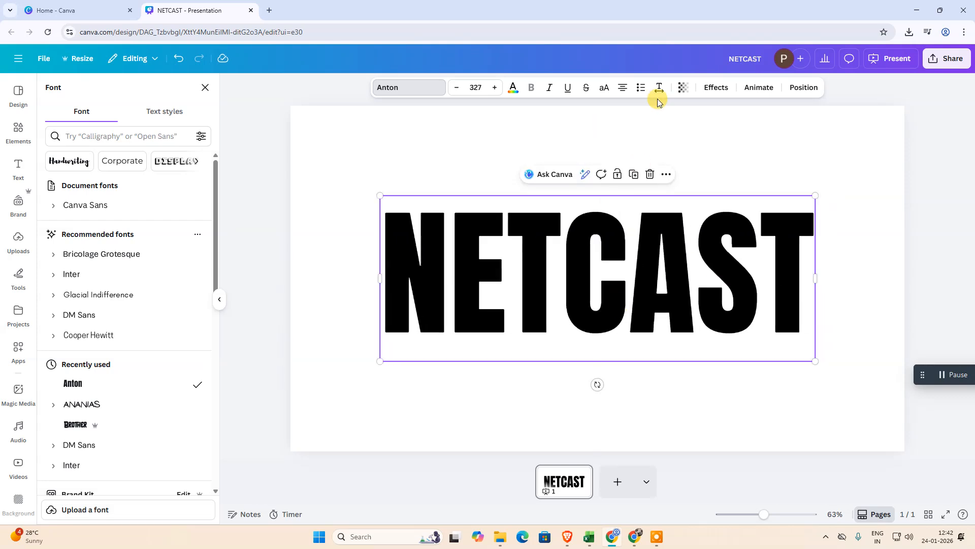
Step: Increase the letter spacing of the NETCAST text to 122
click(659, 90)
drag(623, 131, 632, 133)
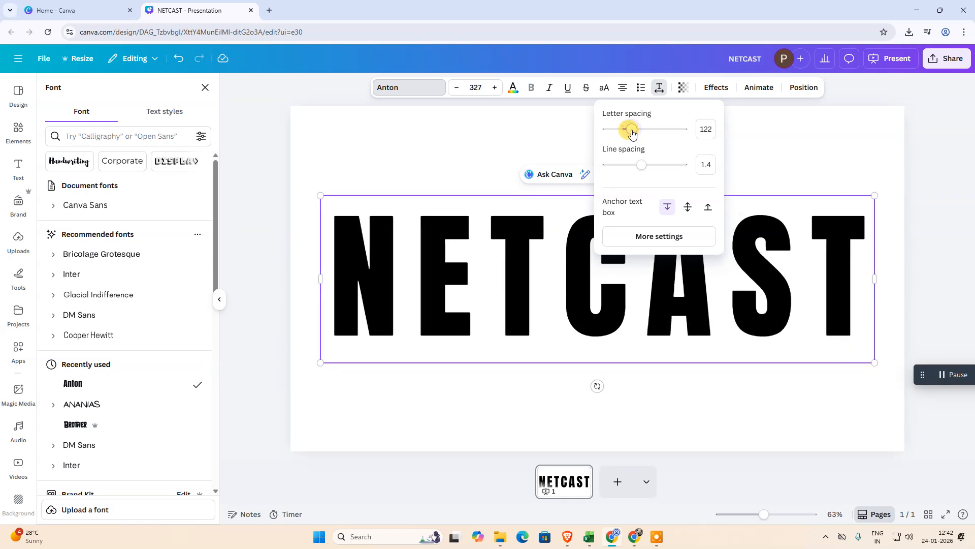
click(512, 144)
click(590, 289)
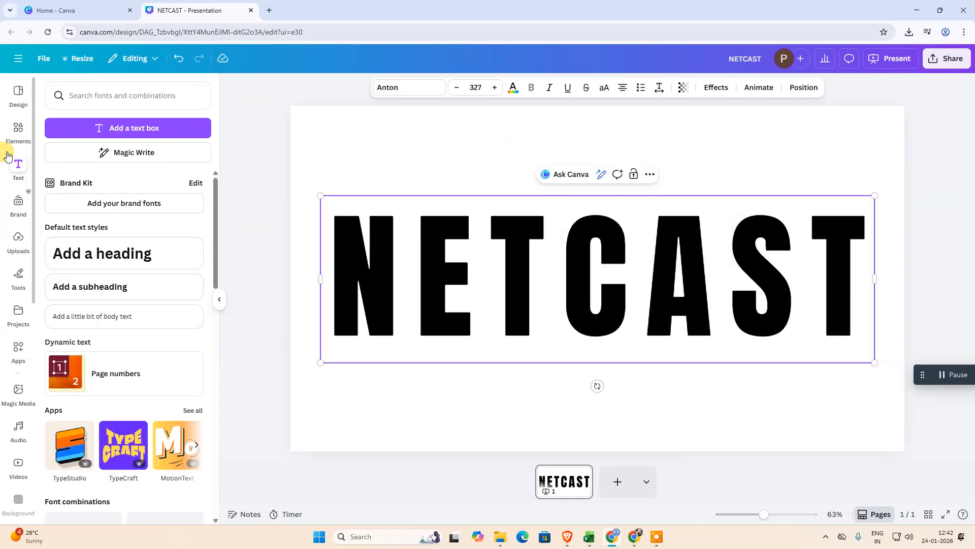
Step: Add a rectangle from an element search for "SHAPE" above the letters N and E, and fill it pink
click(18, 131)
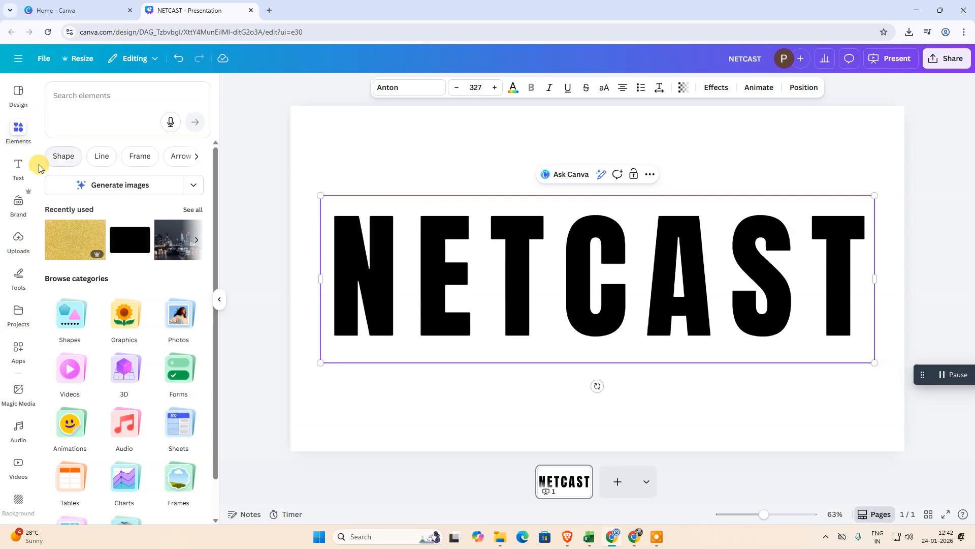
click(87, 96)
text(SHAPE)
key(Return)
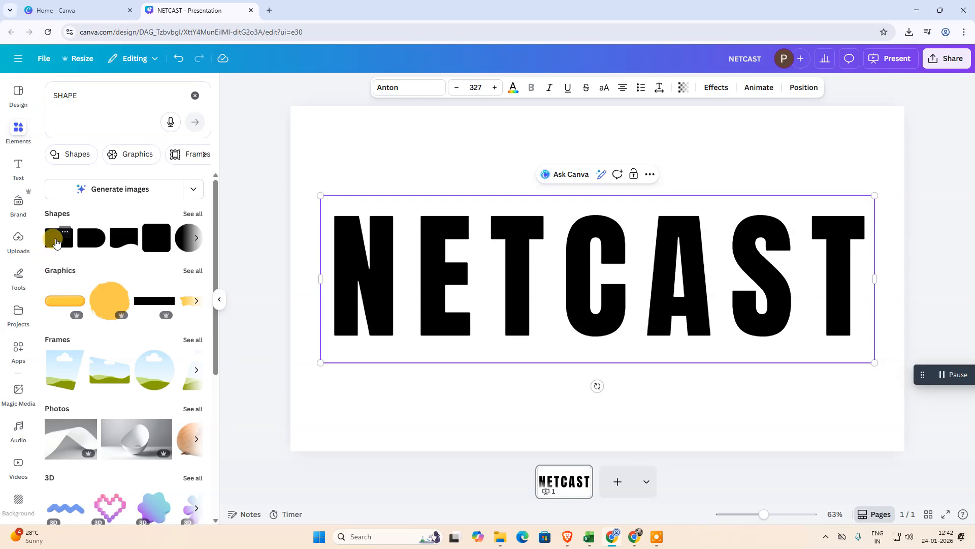
click(56, 242)
drag(641, 281, 426, 167)
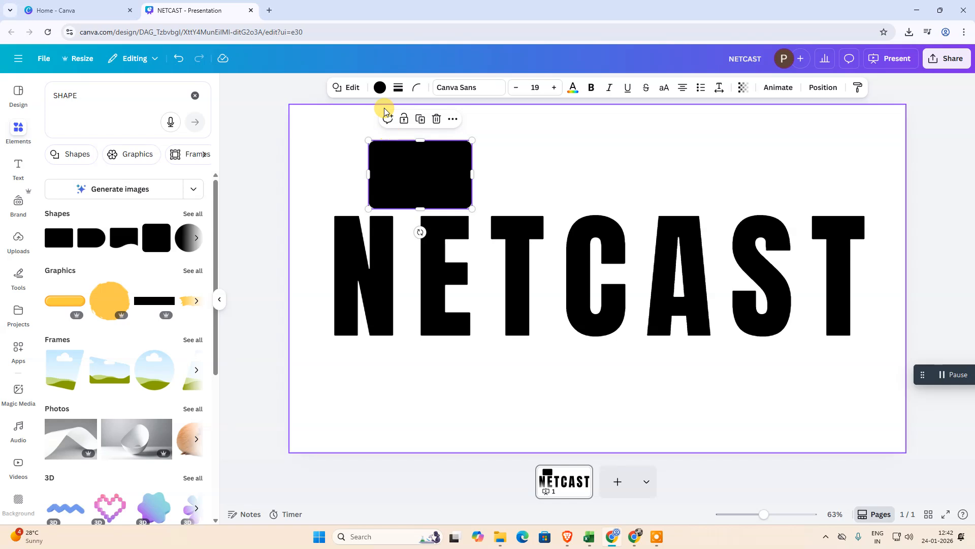
click(380, 88)
click(99, 300)
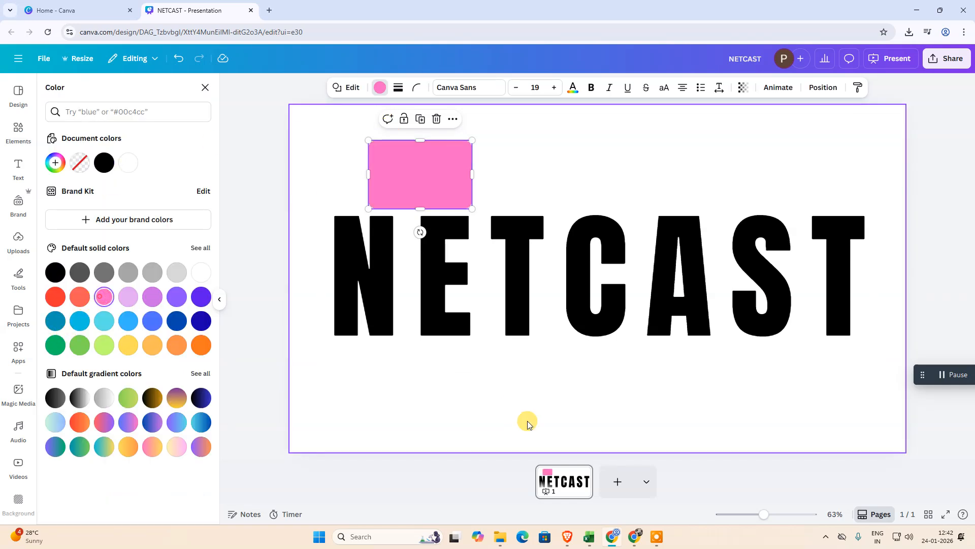
Step: Change the color of the NETCAST text to white
click(590, 297)
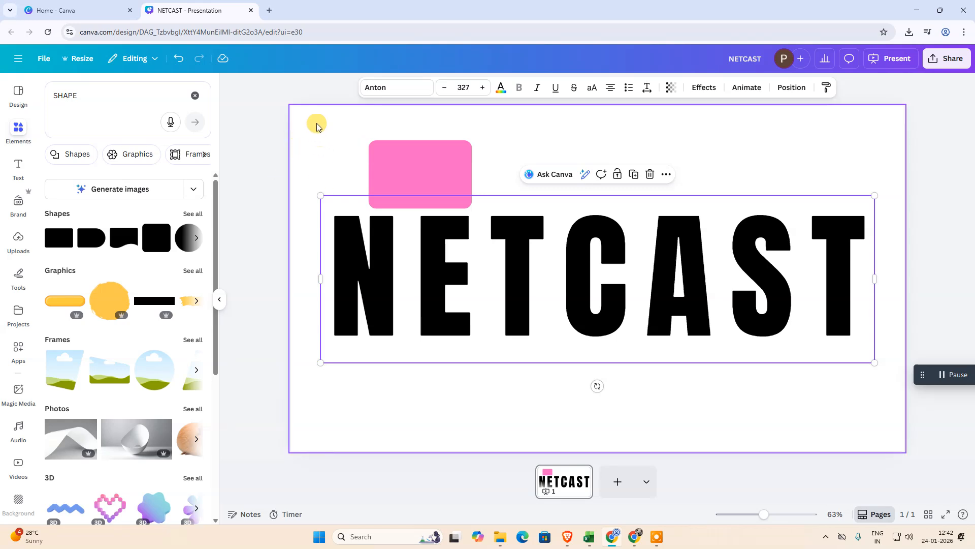
click(588, 278)
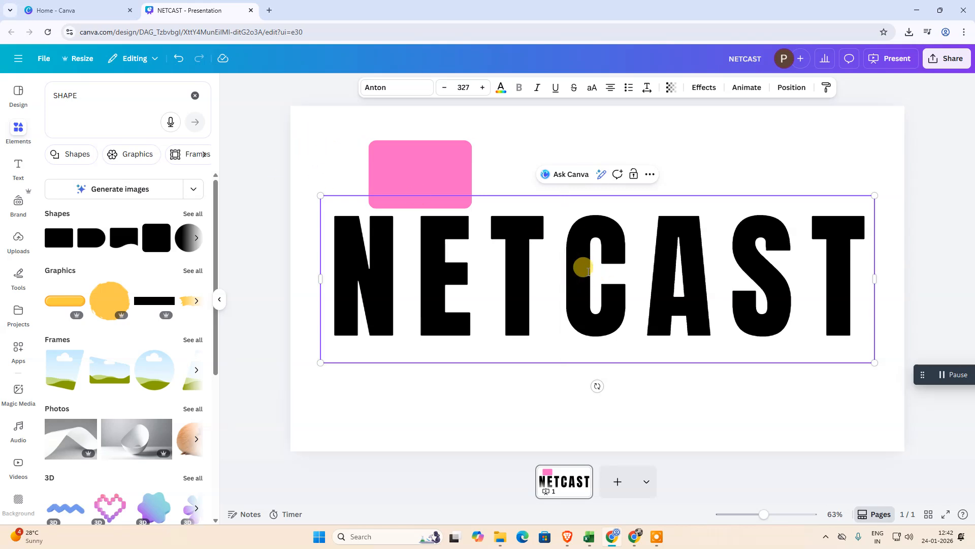
click(500, 87)
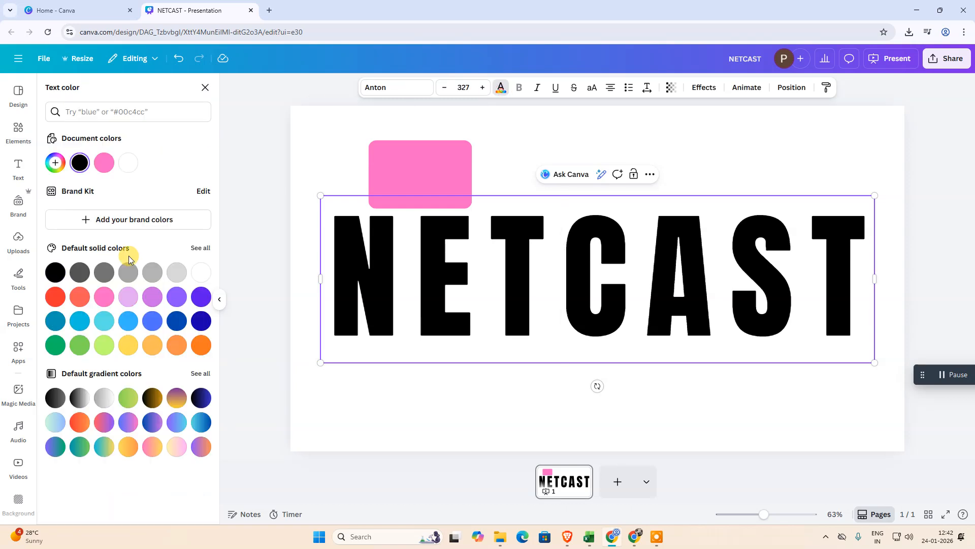
click(202, 279)
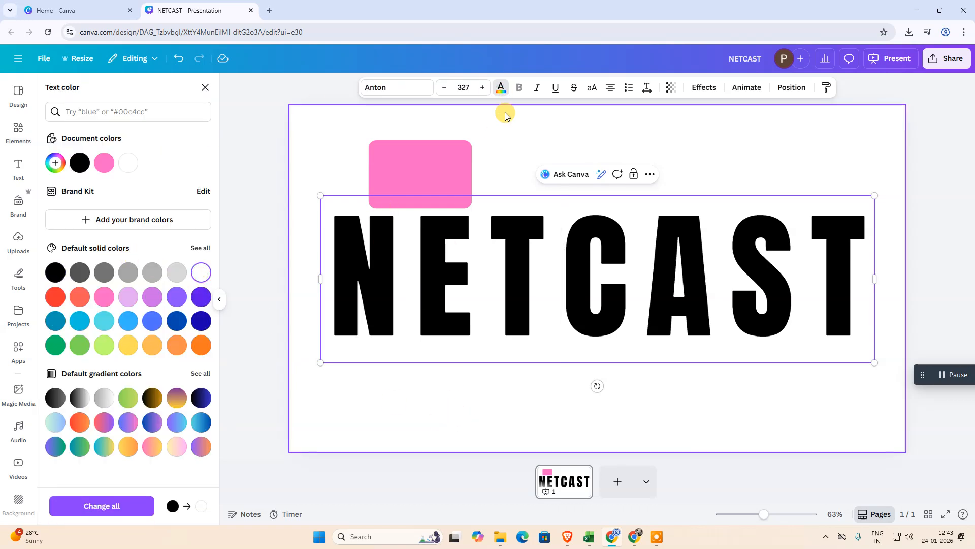
click(528, 392)
click(517, 301)
click(501, 90)
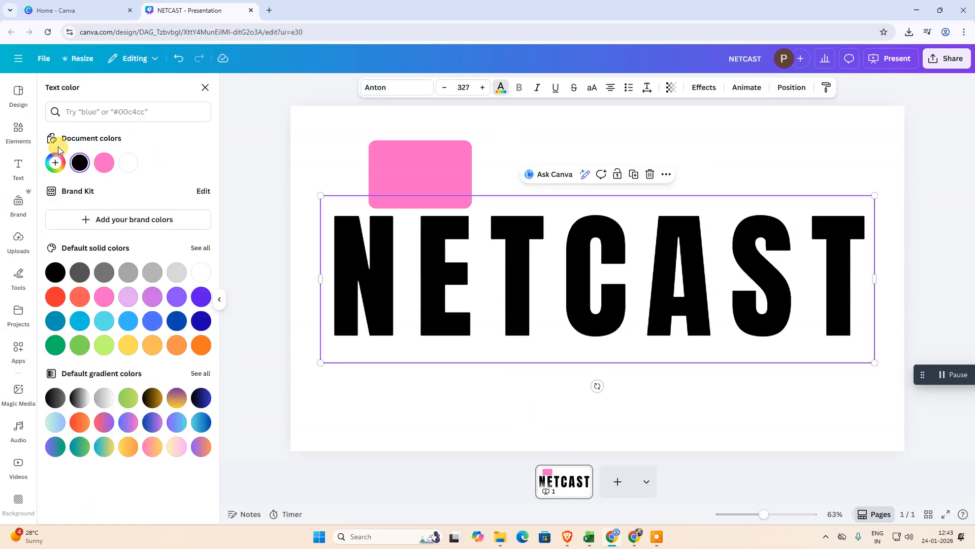
click(55, 163)
click(153, 163)
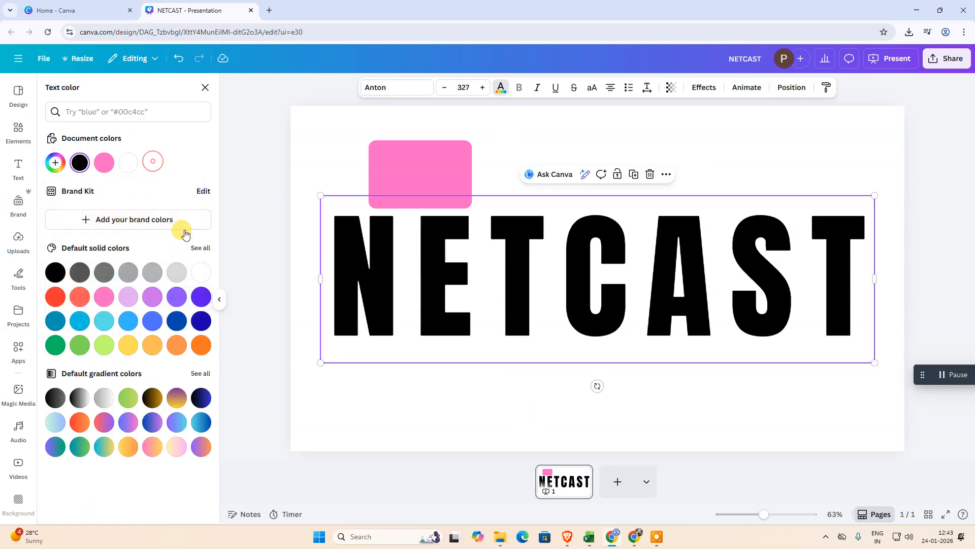
click(122, 167)
Step: Enlarge the pink rectangle to about 1863 by 905 px so it covers the whole NETCAST text
drag(401, 169, 336, 167)
drag(409, 209, 782, 349)
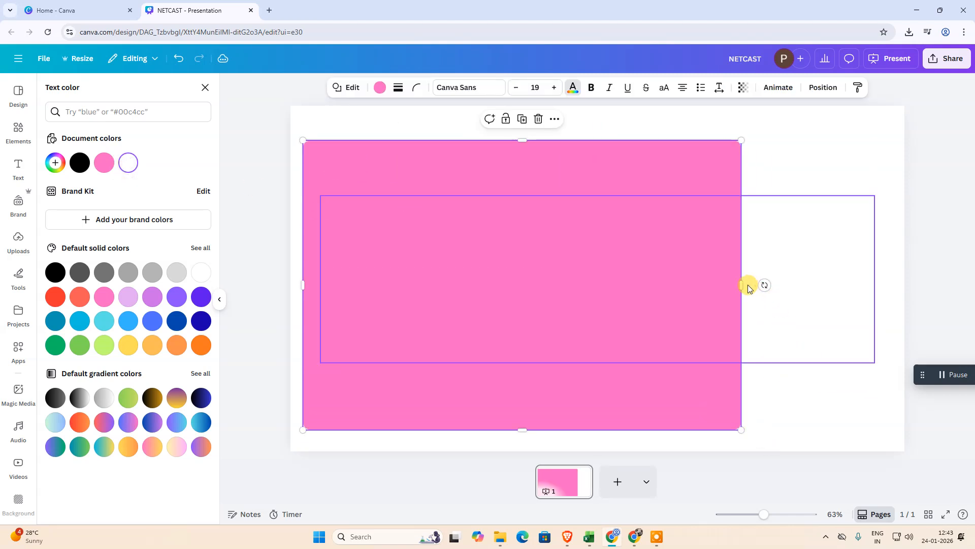
drag(736, 283, 898, 277)
drag(559, 273, 561, 274)
Step: Send the pink rectangle to the back, behind the NETCAST text
click(819, 88)
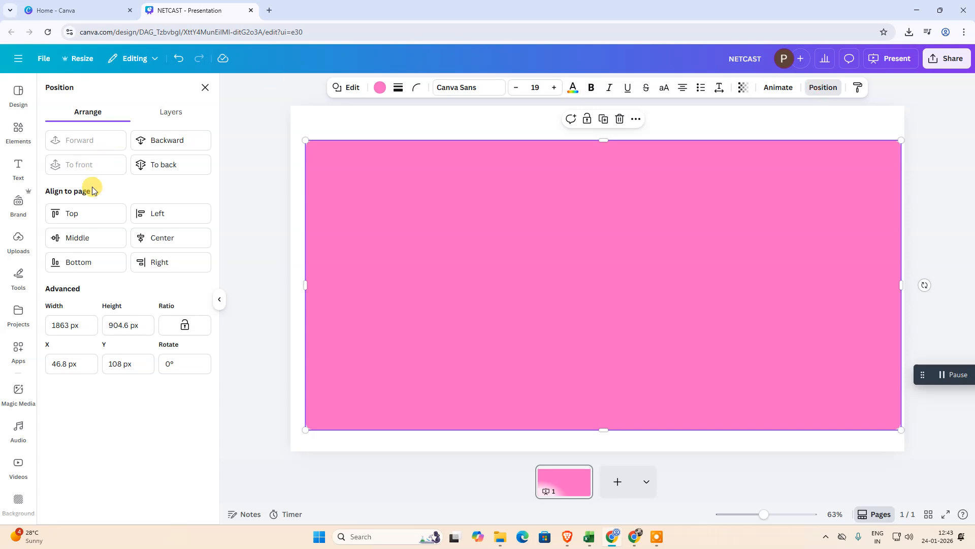
click(173, 165)
click(524, 203)
click(544, 381)
Step: Center the NETCAST text on the pink rectangle and align both with the page's vertical middle
mouse_move(590, 303)
mouse_down()
mouse_move(601, 312)
mouse_move(592, 304)
mouse_up()
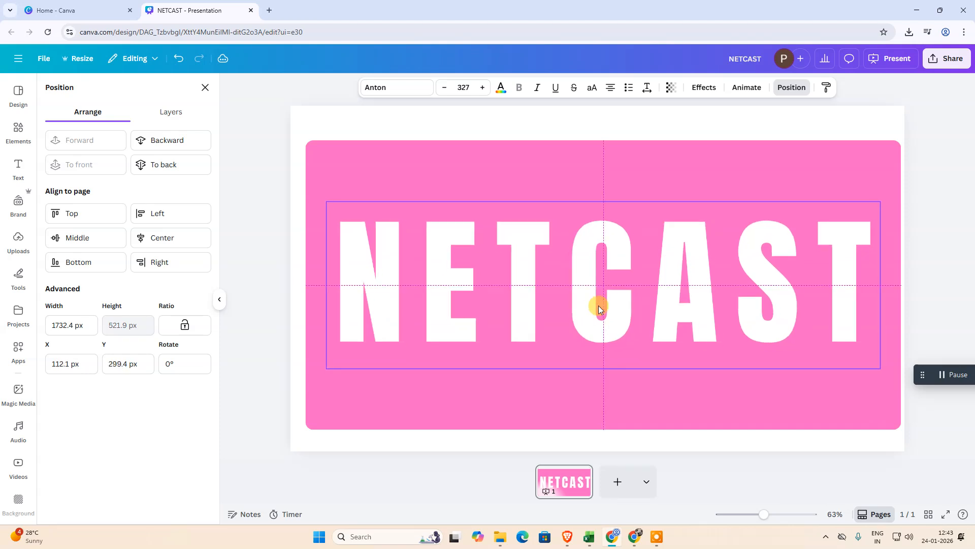
mouse_move(513, 153)
mouse_down()
mouse_move(509, 139)
mouse_move(516, 147)
mouse_up()
drag(685, 305, 688, 302)
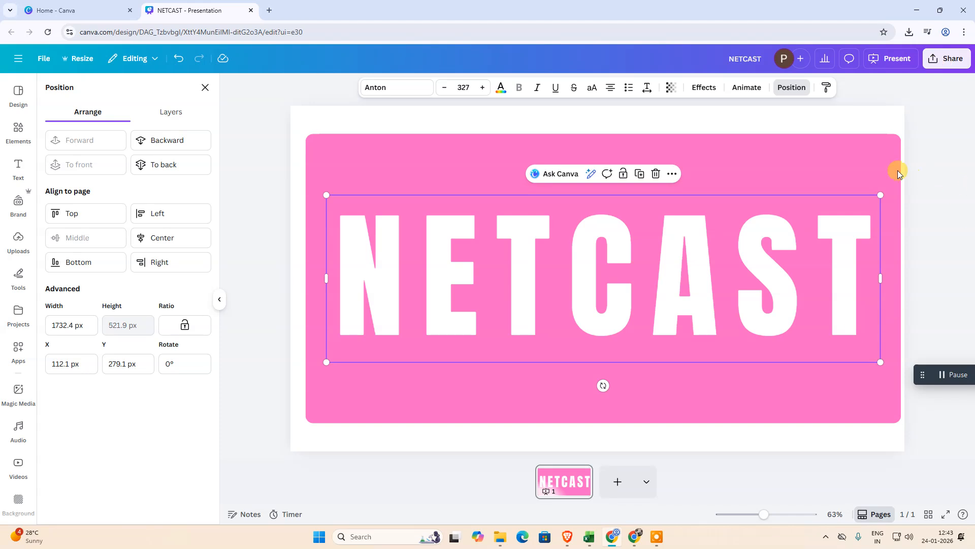
Step: Download the NETCAST design as a PNG file
click(857, 119)
click(945, 59)
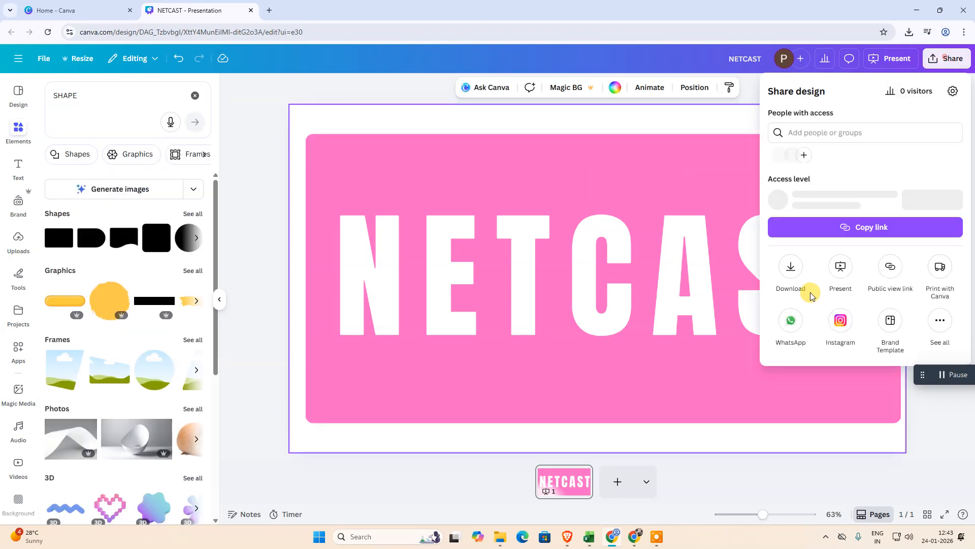
click(794, 272)
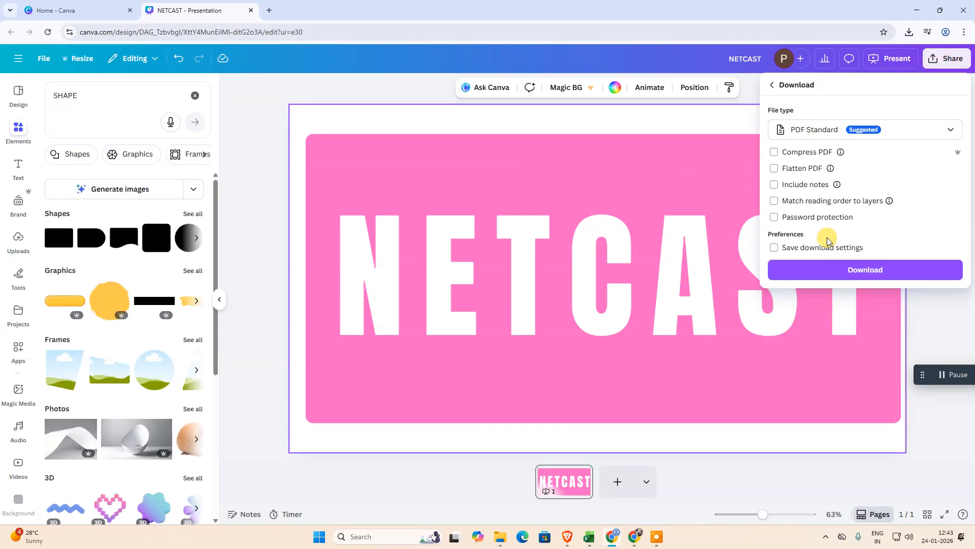
click(798, 129)
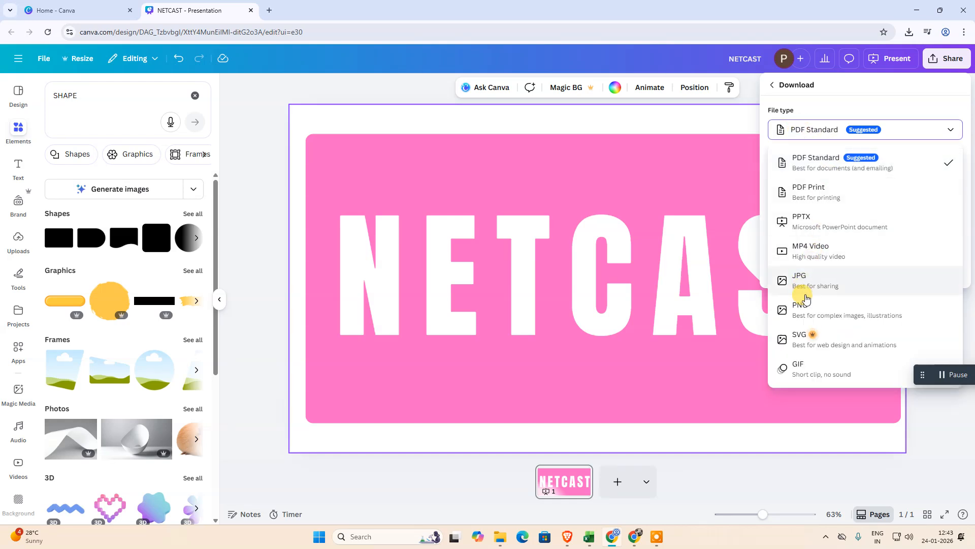
click(807, 311)
click(839, 282)
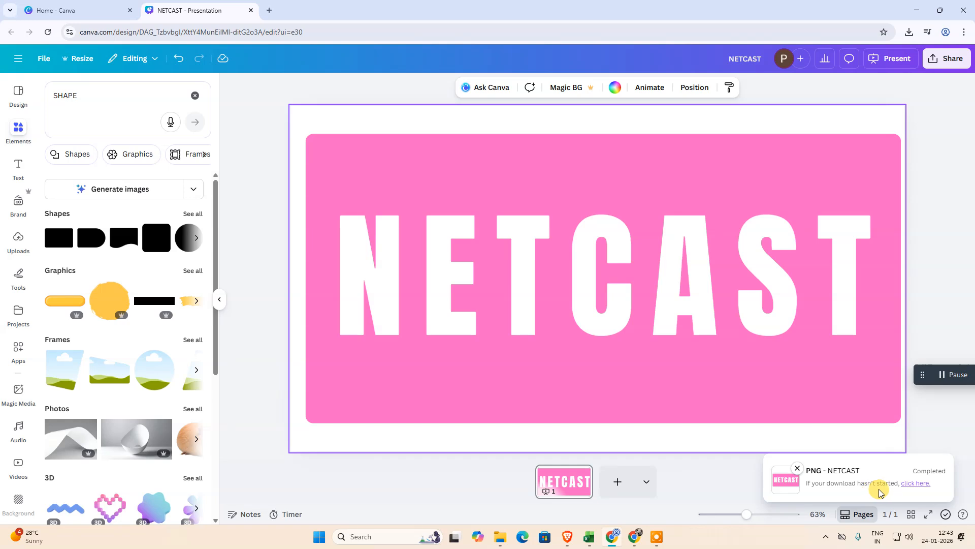
Step: Upload the newly downloaded file NETCAST (3) from the Downloads folder to the project's image uploads
click(39, 256)
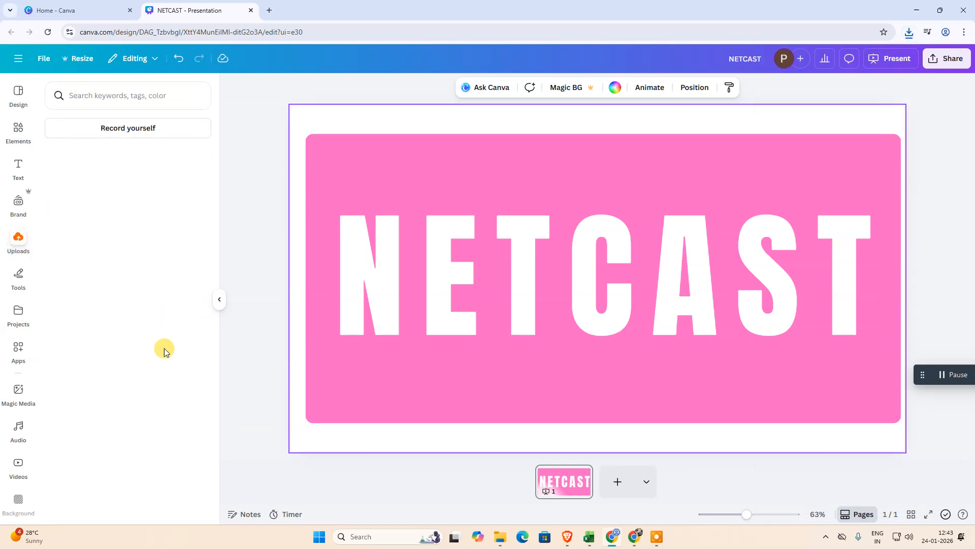
click(101, 123)
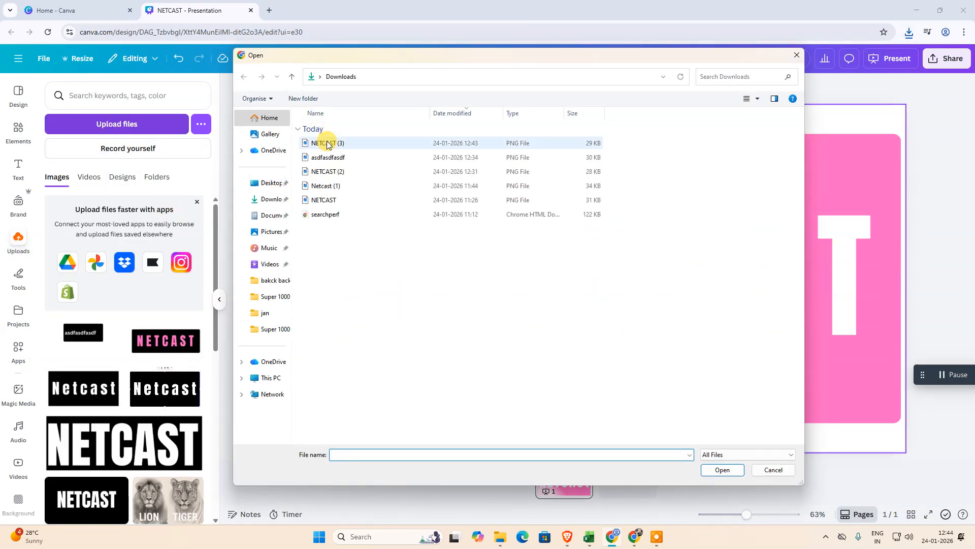
double_click(327, 144)
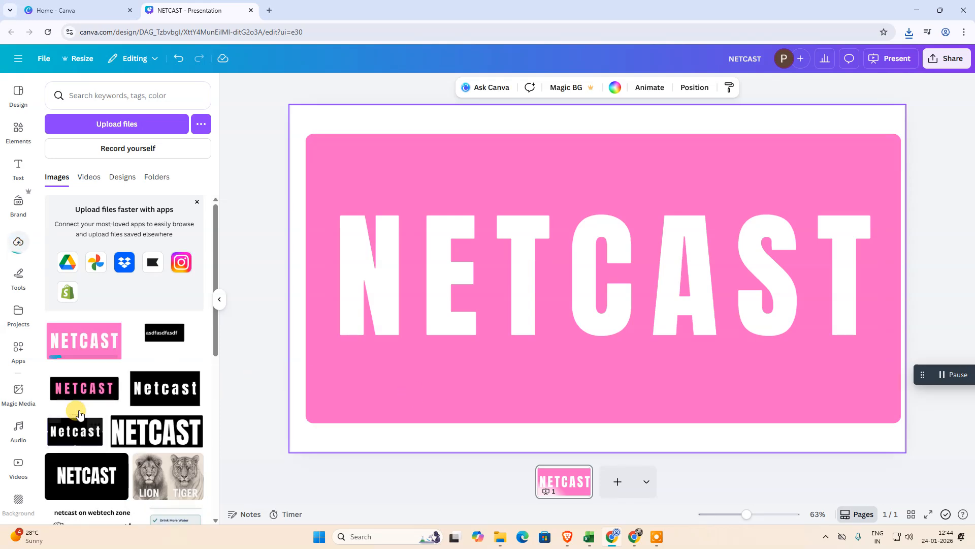
Step: Delete the original pink rectangle and the NETCAST text from the page
click(372, 483)
click(469, 416)
key(Delete)
click(512, 289)
key(Delete)
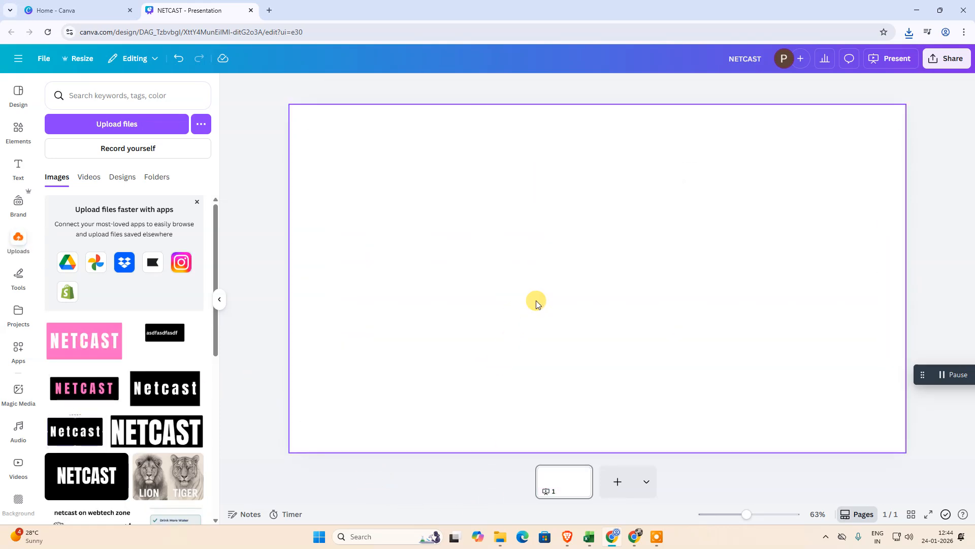
Step: Place the uploaded pink NETCAST image on the page and remove its background so the letters are cut out
click(82, 343)
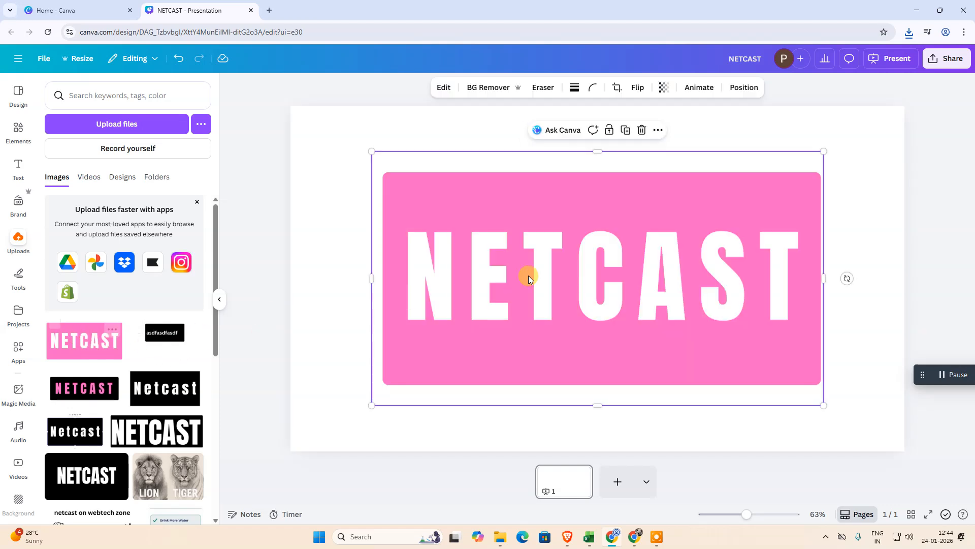
mouse_move(596, 278)
mouse_down()
mouse_move(572, 259)
mouse_move(602, 272)
mouse_move(588, 273)
mouse_move(598, 287)
mouse_up()
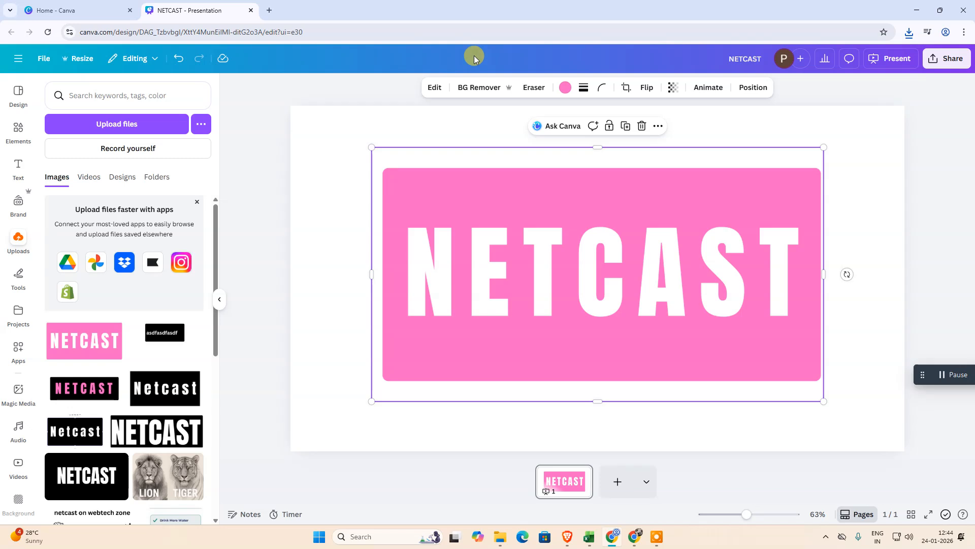
click(475, 88)
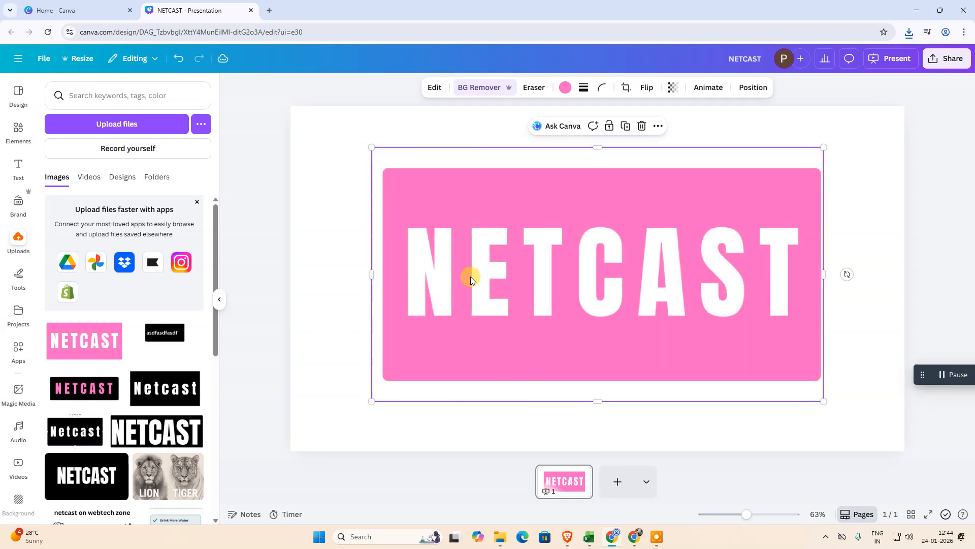
click(18, 131)
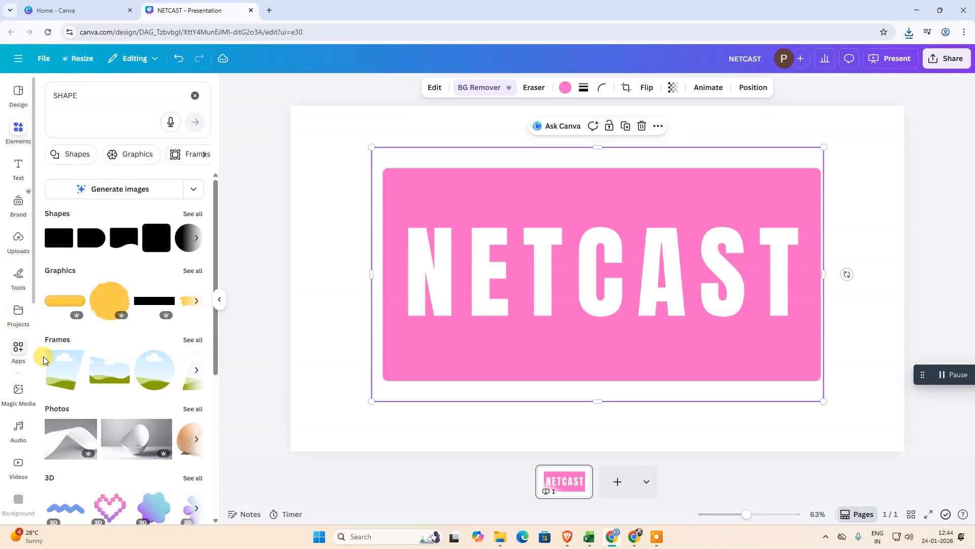
click(19, 240)
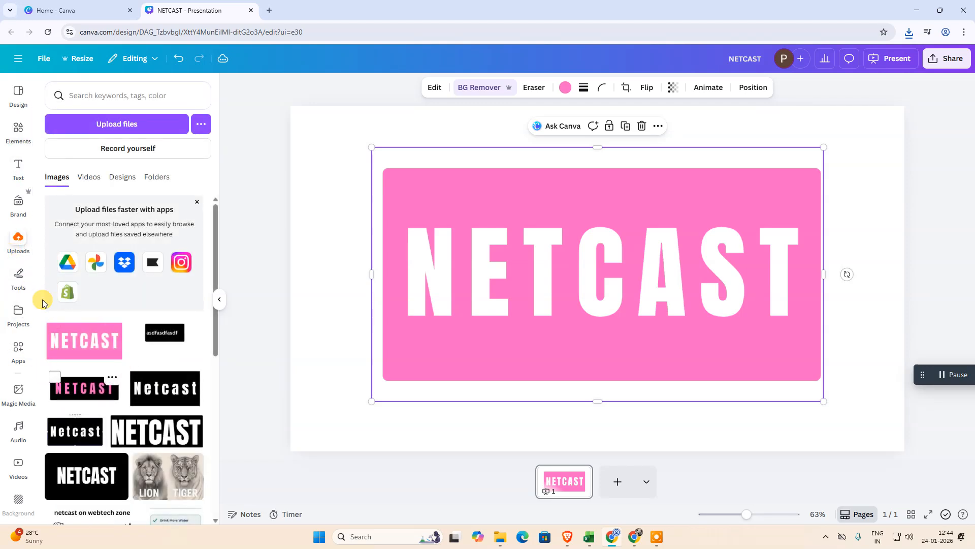
click(113, 127)
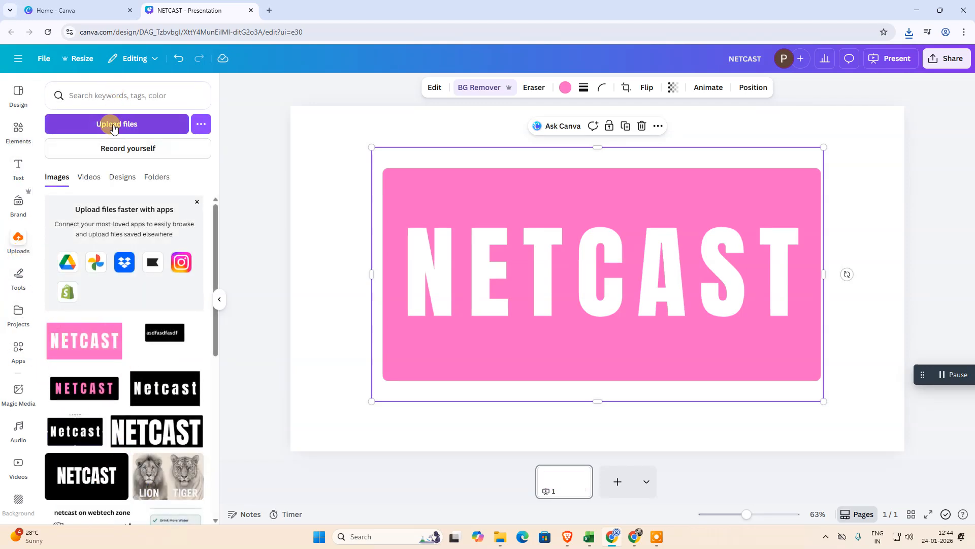
click(165, 469)
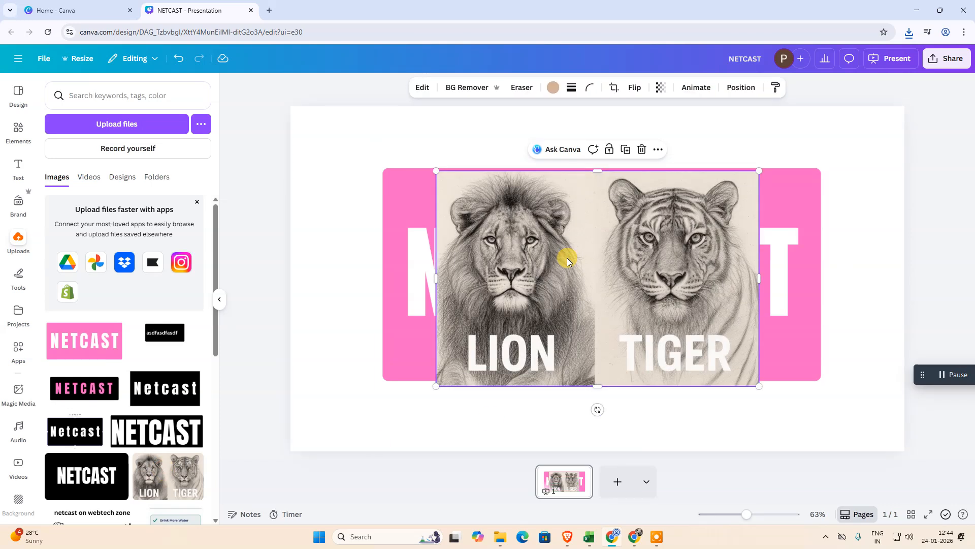
key(Delete)
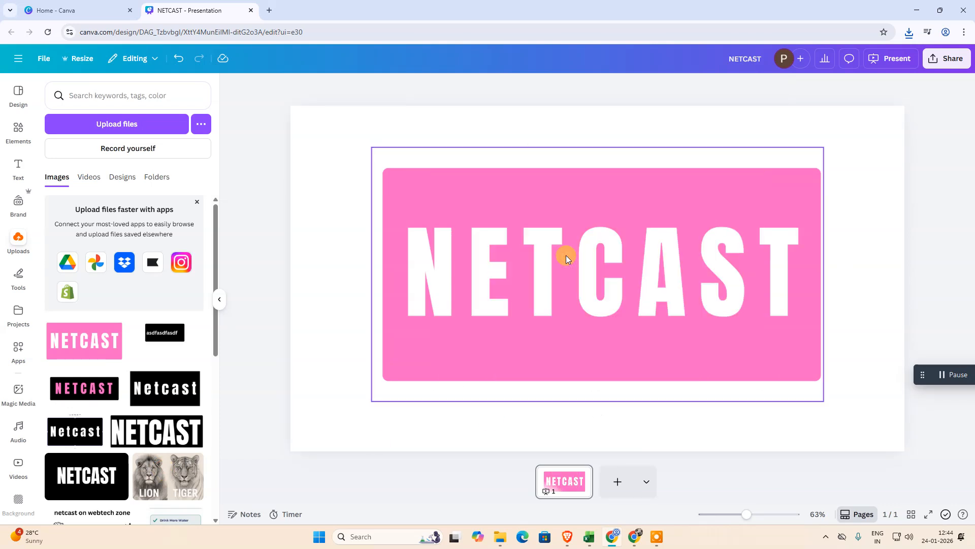
Step: Search the elements for CITY LIFE and browse the photo results for a city image
click(19, 143)
click(49, 93)
text(CITY LIFE)
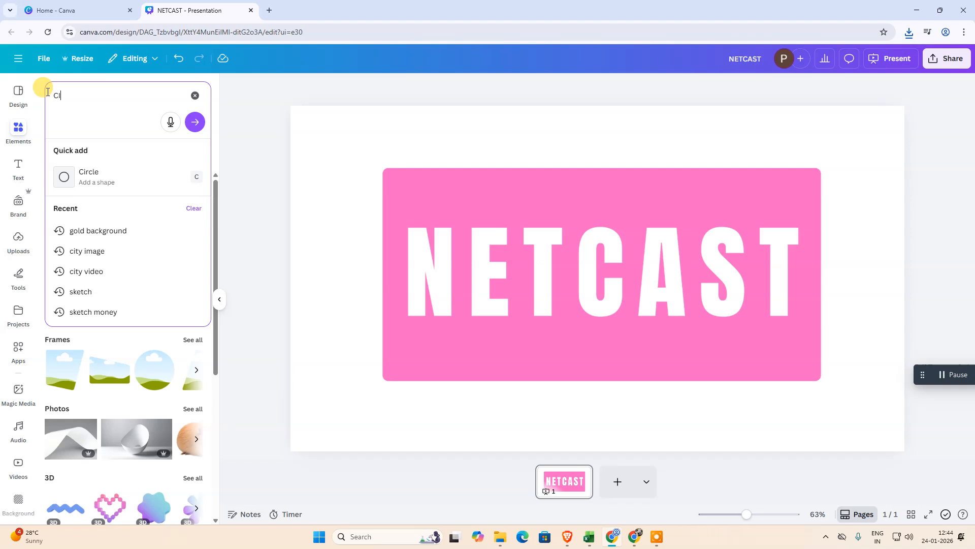
key(Return)
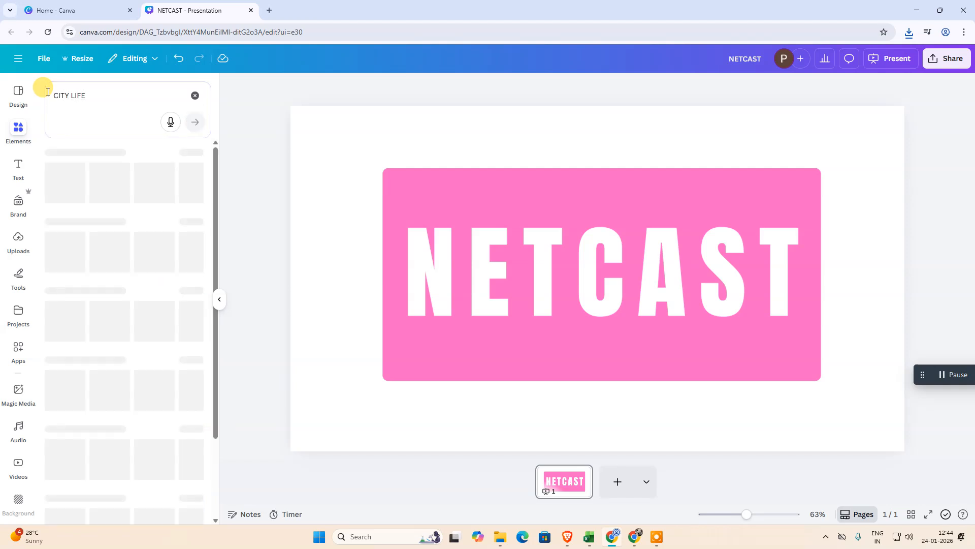
click(203, 214)
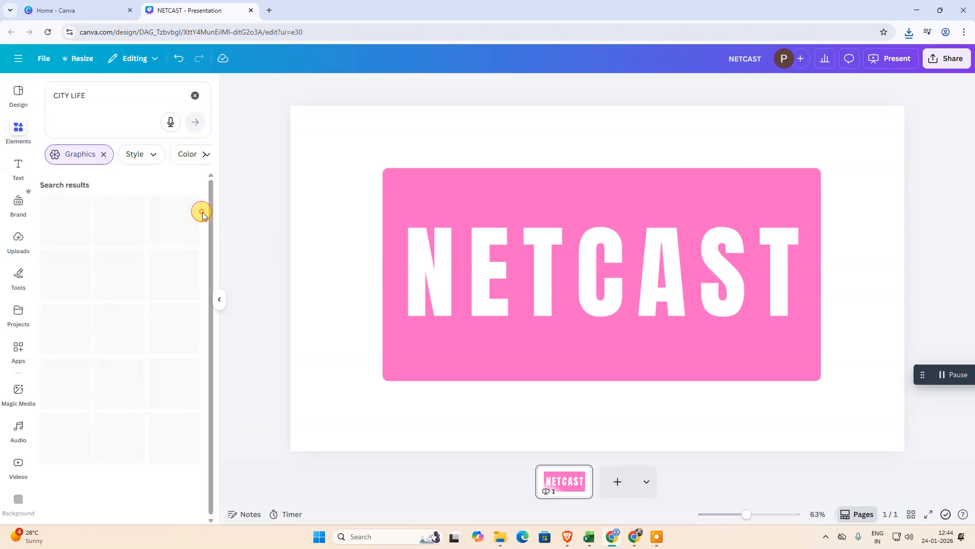
scroll(130, 328, down, 5)
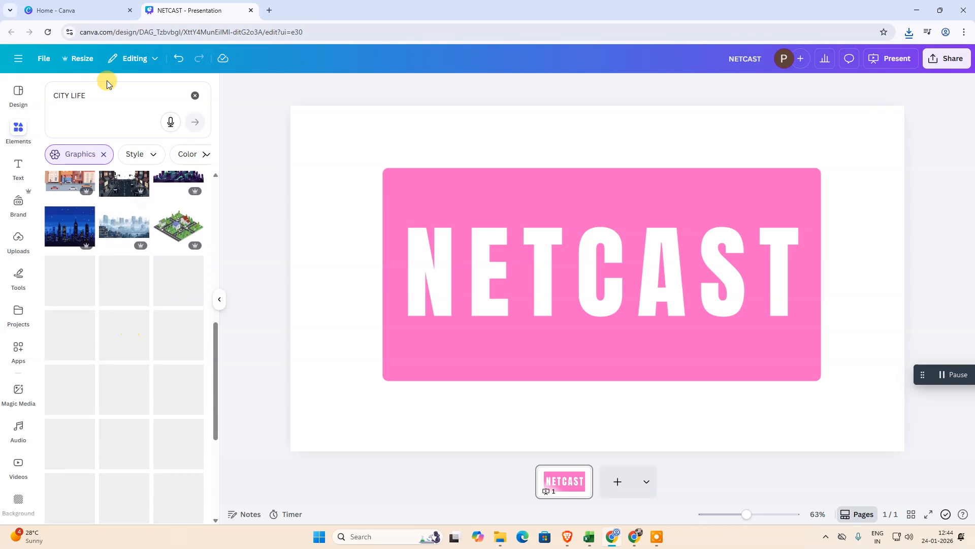
click(105, 155)
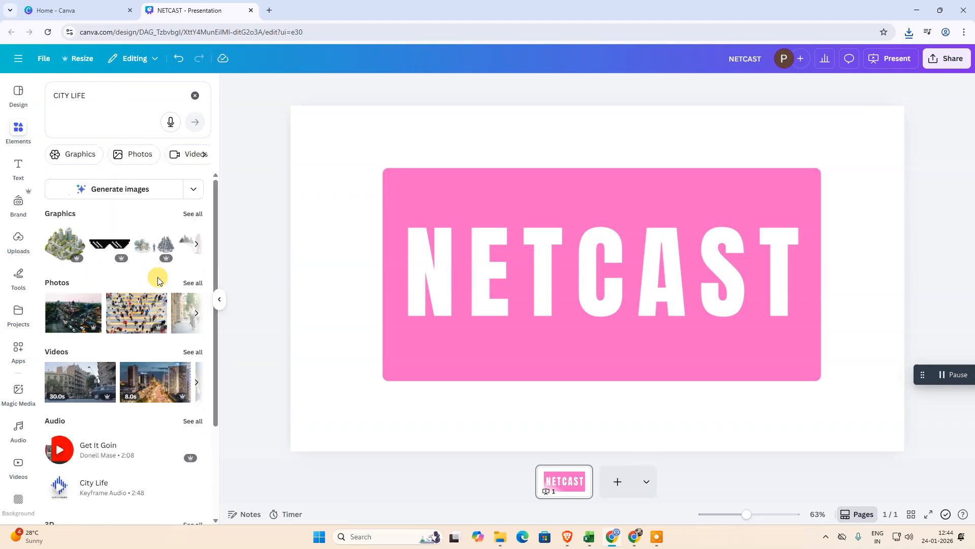
click(193, 281)
scroll(115, 313, down, 5)
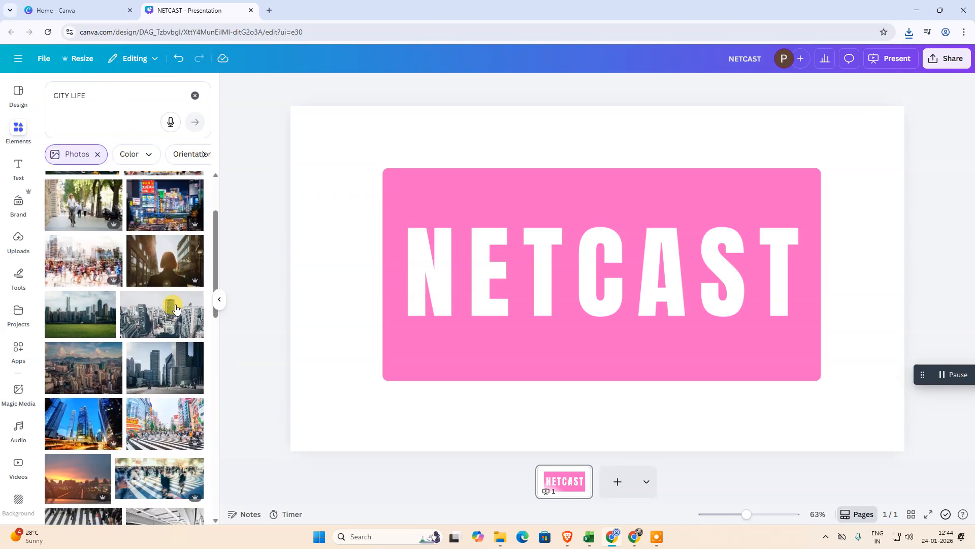
Step: Add the city skyline photo with mountains and crop it to about 1295 by 513 px over the NETCAST letters
click(83, 266)
drag(614, 311, 638, 304)
drag(604, 132, 606, 176)
drag(614, 408, 598, 342)
mouse_move(610, 253)
mouse_down()
mouse_move(597, 304)
mouse_move(600, 255)
mouse_up()
Step: Send the city photo behind the NETCAST cutout image, and delete the photo from the page
click(752, 83)
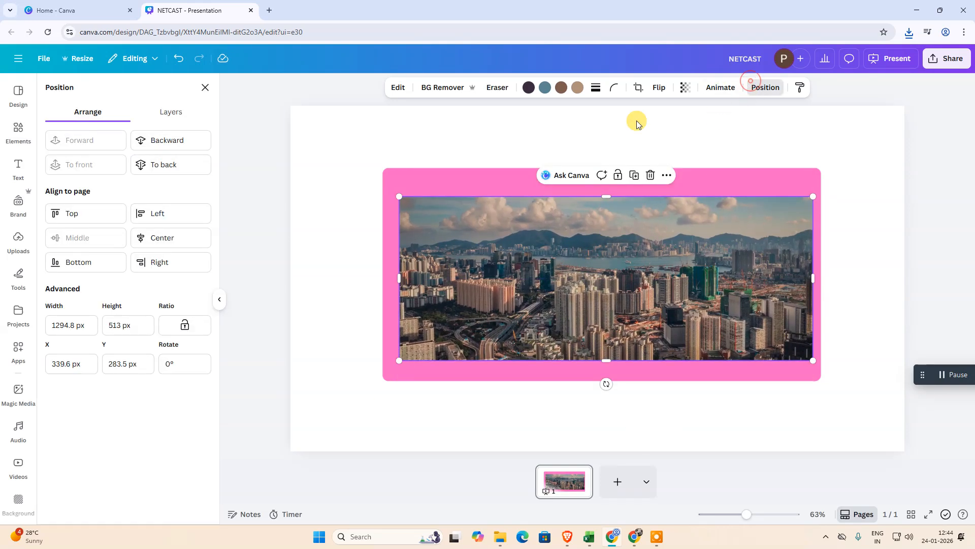
click(158, 139)
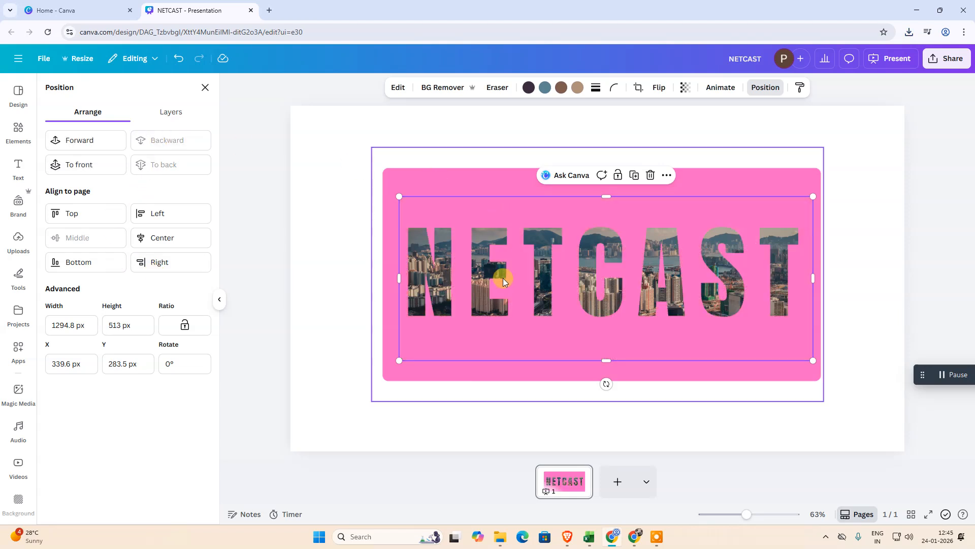
click(77, 159)
key(Delete)
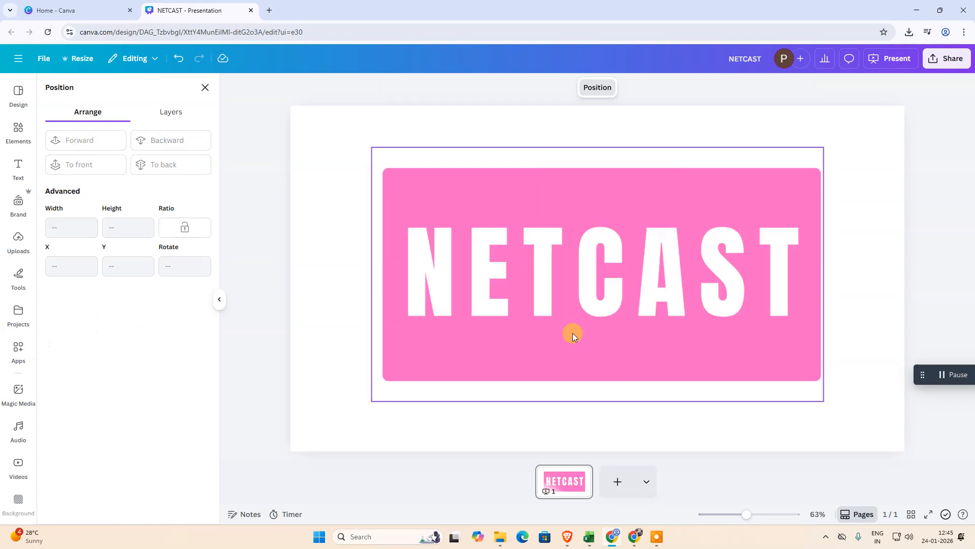
Step: Search the photos for GOLD and add the plain gold glitter background image to the page
click(20, 136)
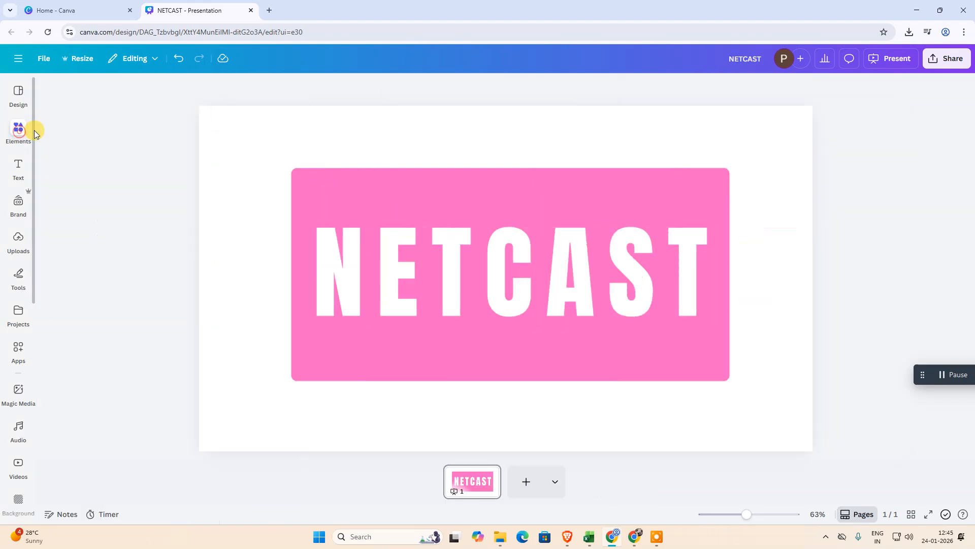
click(56, 95)
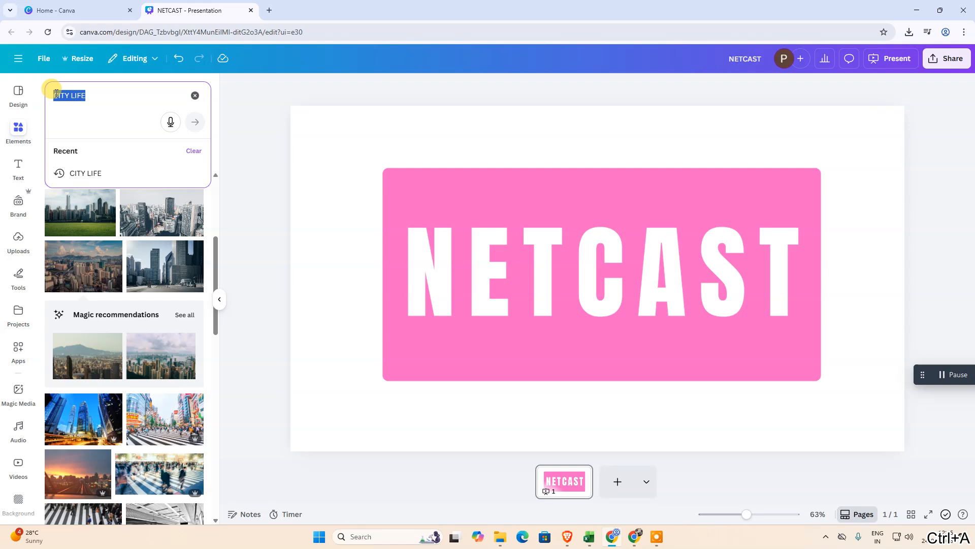
text(GOLD)
key(Return)
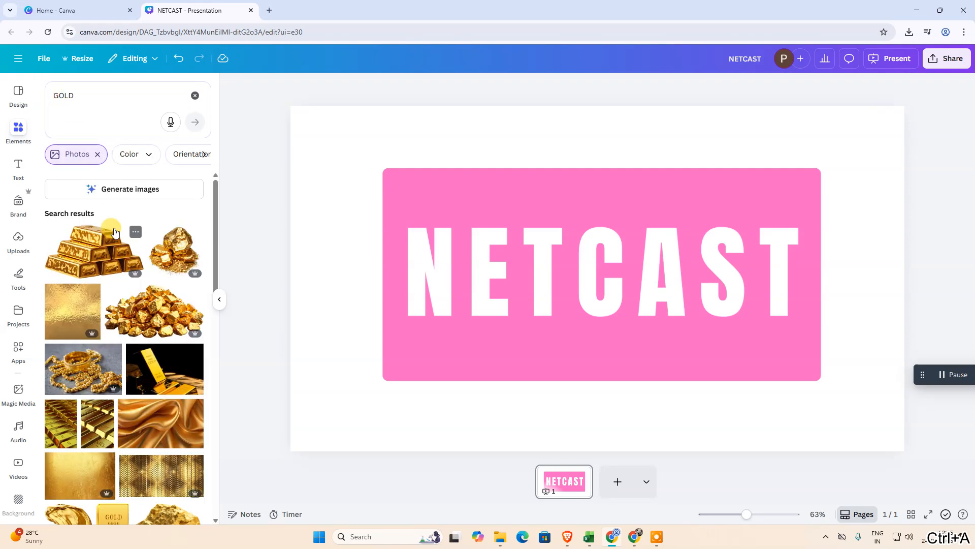
scroll(112, 235, down, 2)
scroll(100, 267, up, 3)
scroll(121, 284, down, 6)
scroll(81, 320, up, 3)
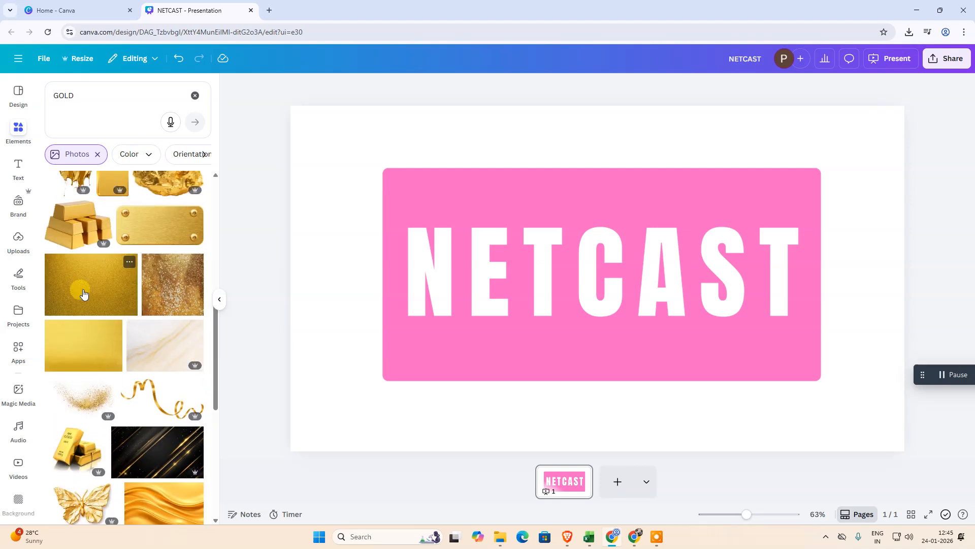
click(84, 293)
Step: Crop the gold glitter image to about 1249 by 403 px and send it to the back, behind the NETCAST cutout
drag(594, 137, 597, 214)
drag(598, 426, 594, 342)
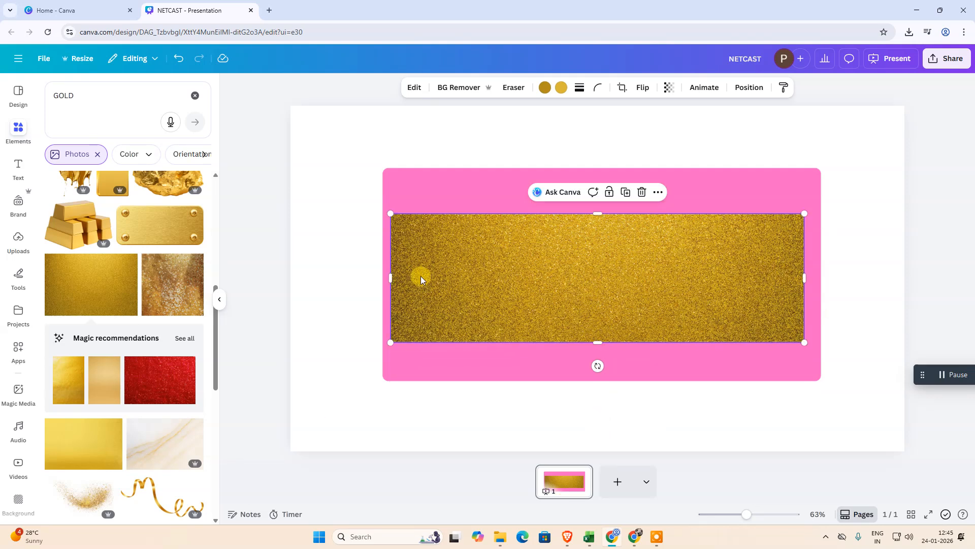
mouse_move(391, 279)
mouse_down()
mouse_move(414, 275)
mouse_move(404, 278)
mouse_up()
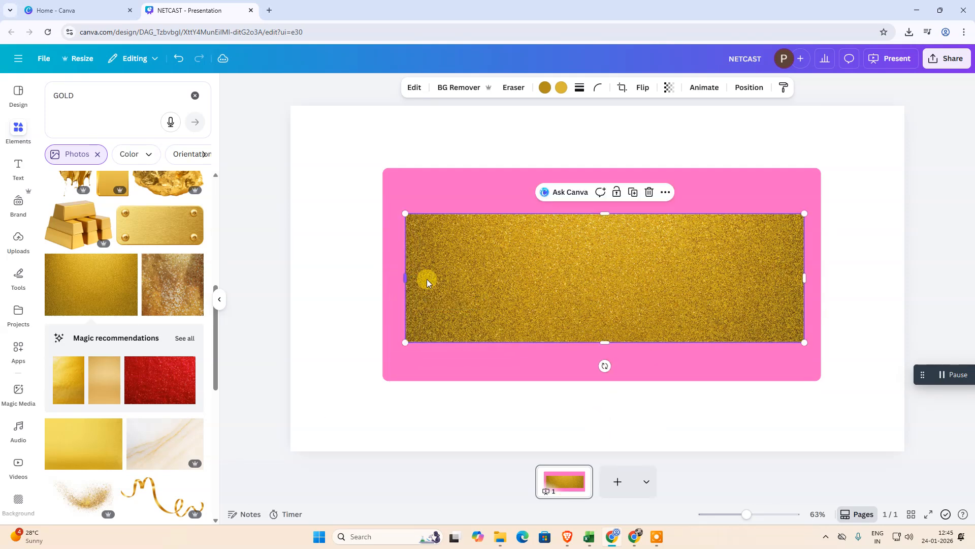
mouse_move(804, 278)
mouse_down()
mouse_move(773, 274)
mouse_move(805, 278)
mouse_up()
click(749, 88)
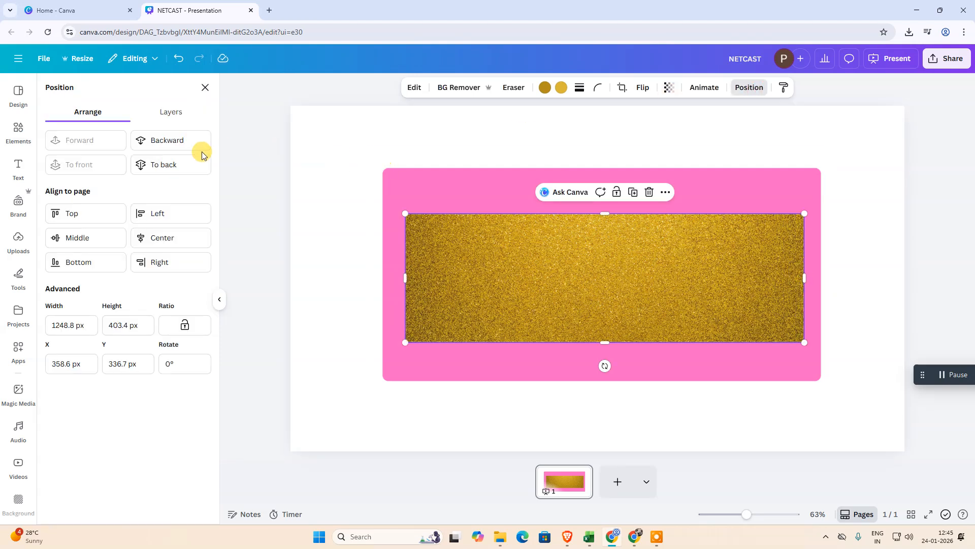
click(188, 168)
Step: Move the NETCAST cutout image slightly up to Y 108 px and apply the Cherry duotone effect to it
click(451, 376)
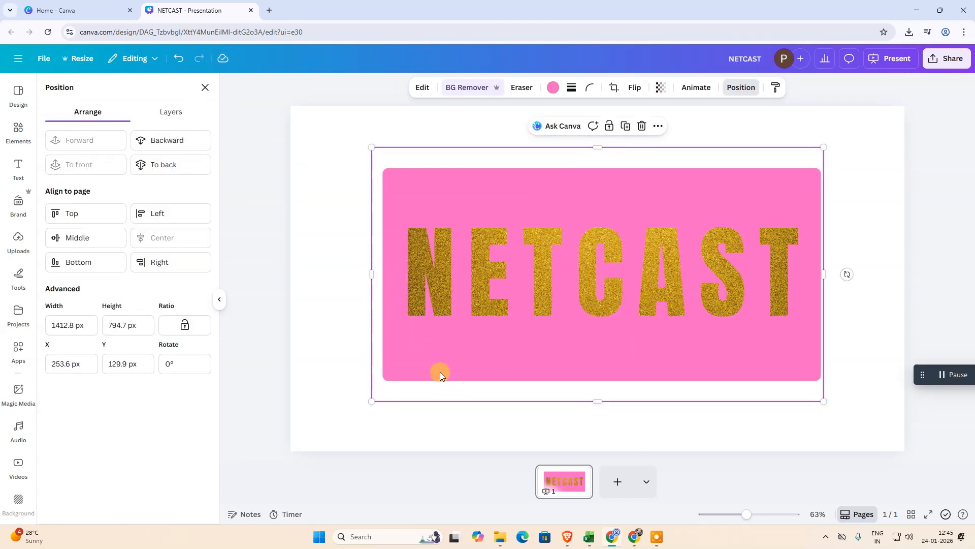
mouse_move(418, 360)
mouse_down()
mouse_move(410, 346)
mouse_move(416, 351)
mouse_up()
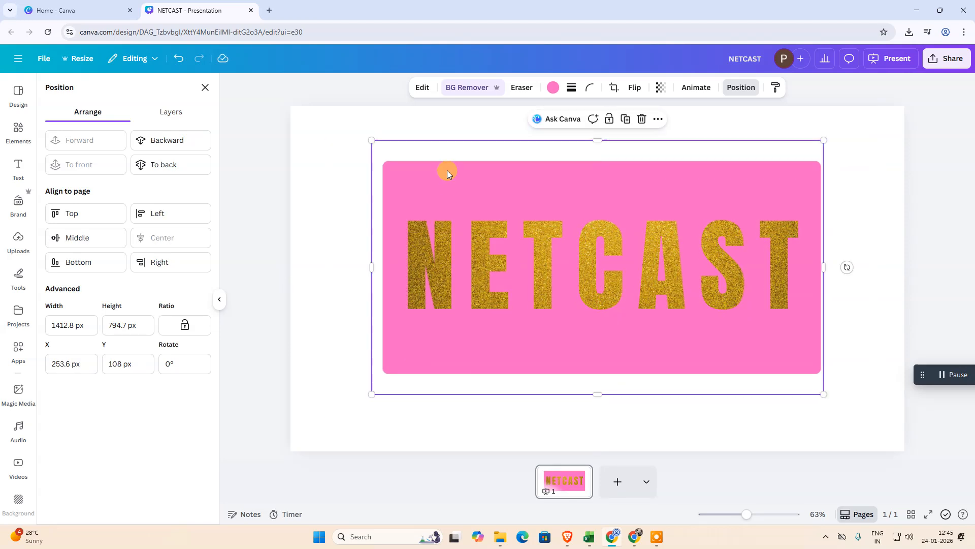
click(422, 87)
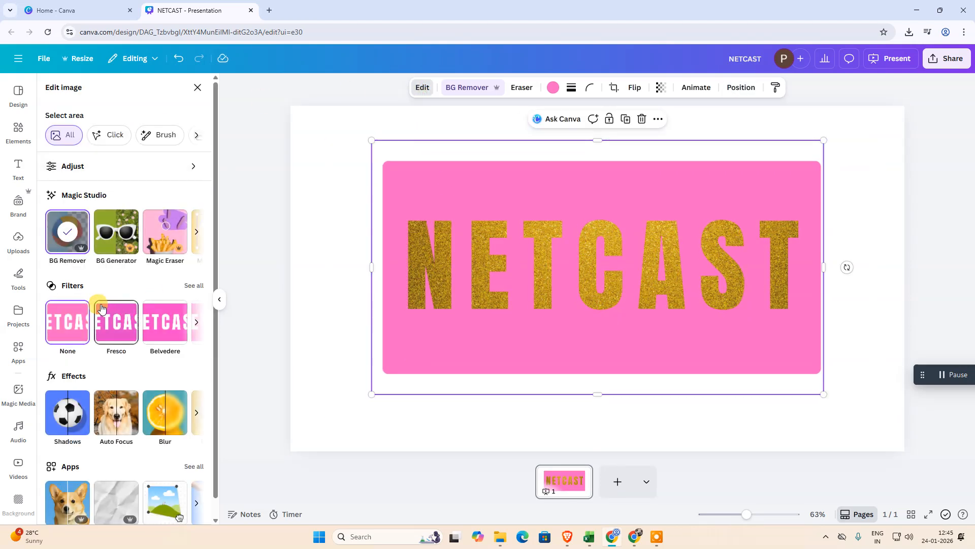
click(197, 424)
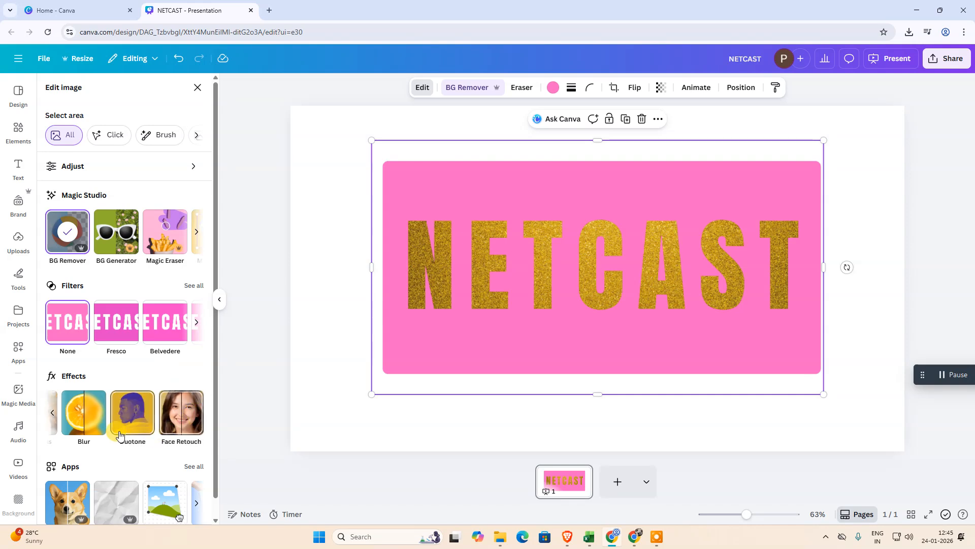
click(130, 416)
click(126, 202)
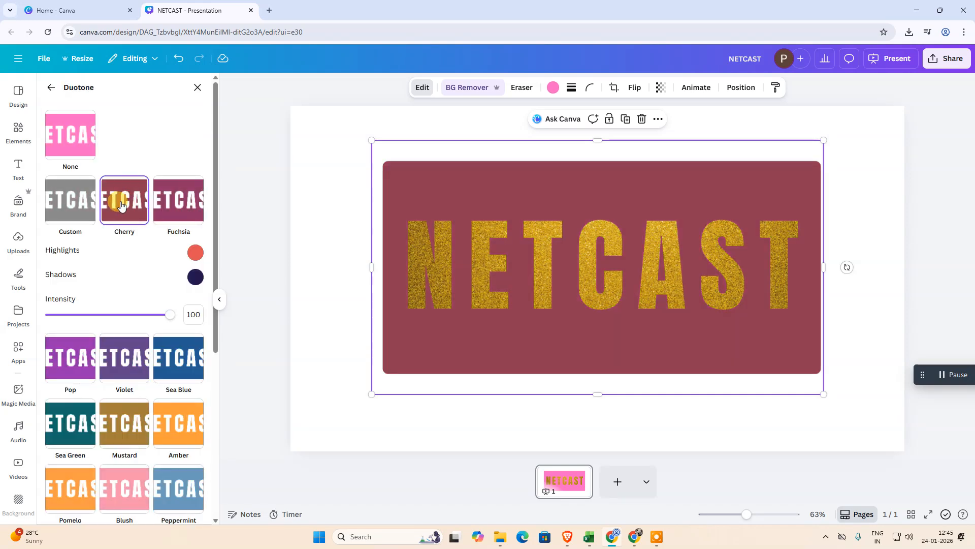
Step: Recolor the Cherry duotone of the cutout image by setting both its shadows and its highlights to white
click(195, 277)
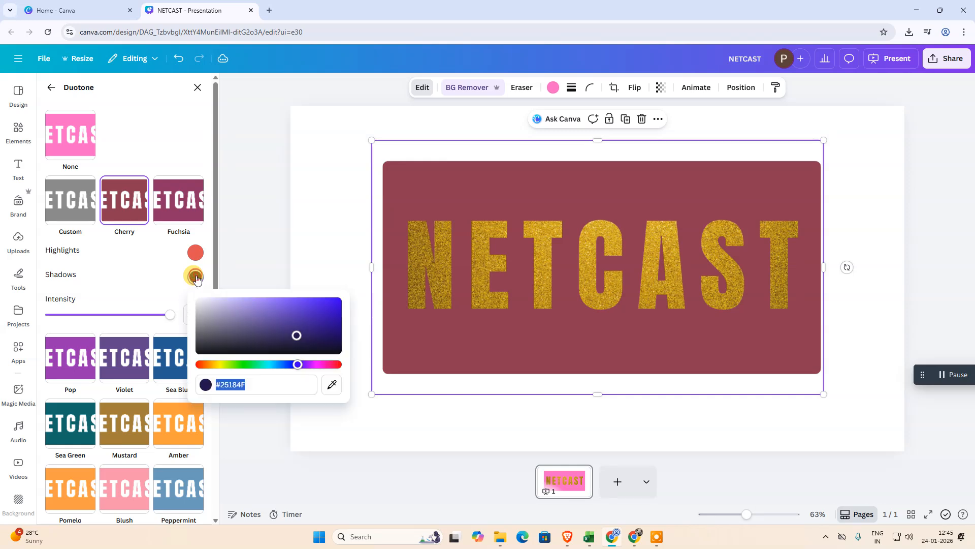
drag(296, 338, 184, 297)
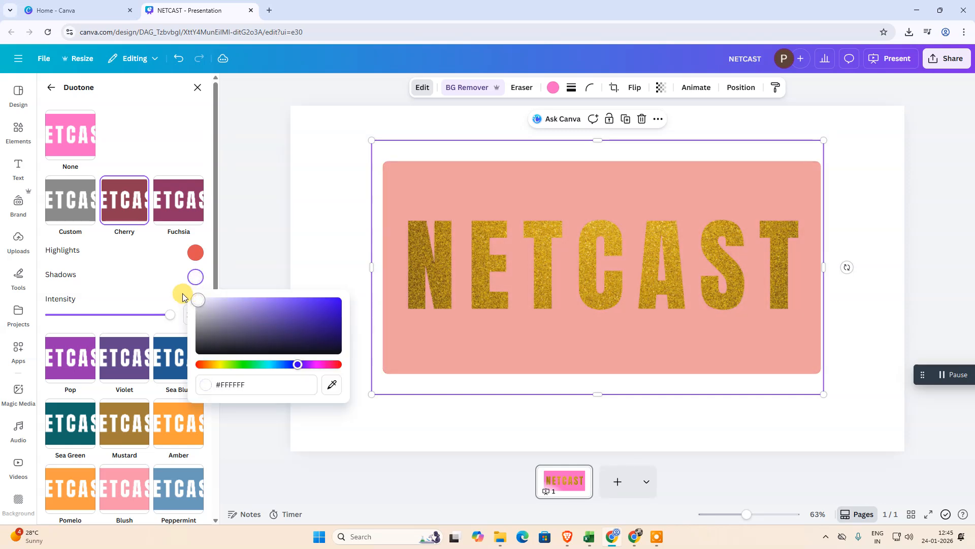
click(194, 252)
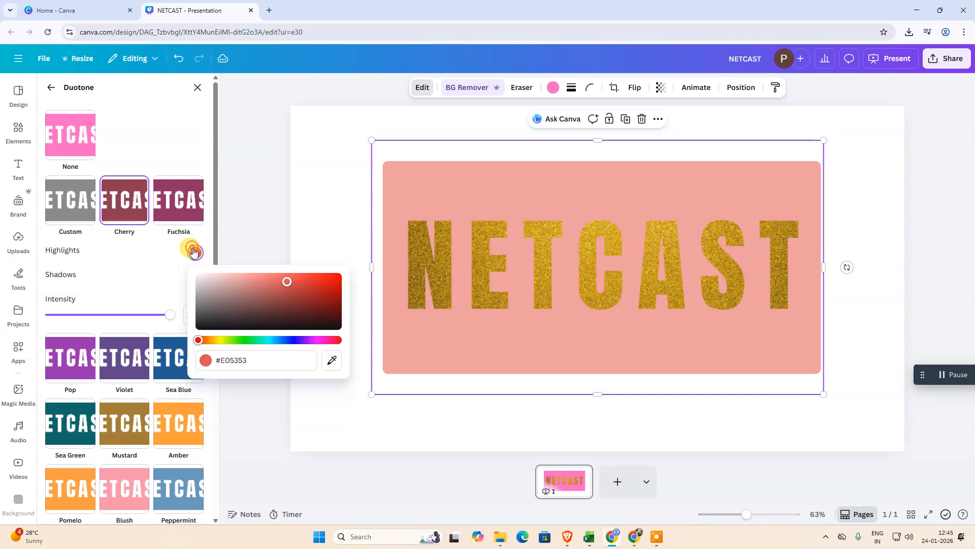
drag(275, 290, 164, 262)
click(395, 428)
Step: Crop the white cutout image on all four sides so it fits closely around the gold NETCAST letters
click(569, 295)
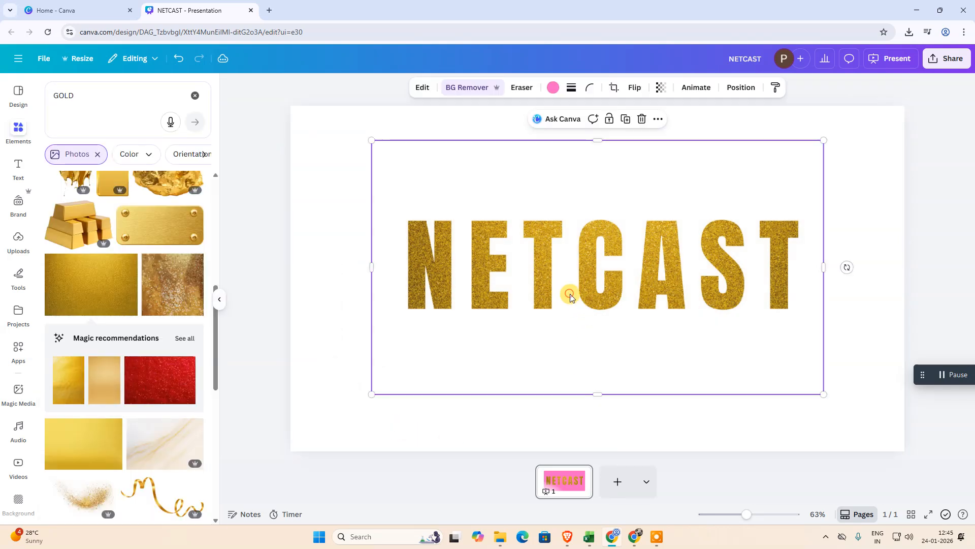
drag(596, 395, 596, 346)
drag(598, 141, 601, 202)
drag(597, 347, 597, 319)
click(554, 329)
click(609, 269)
drag(367, 260, 400, 265)
drag(820, 255, 808, 257)
click(559, 331)
click(576, 287)
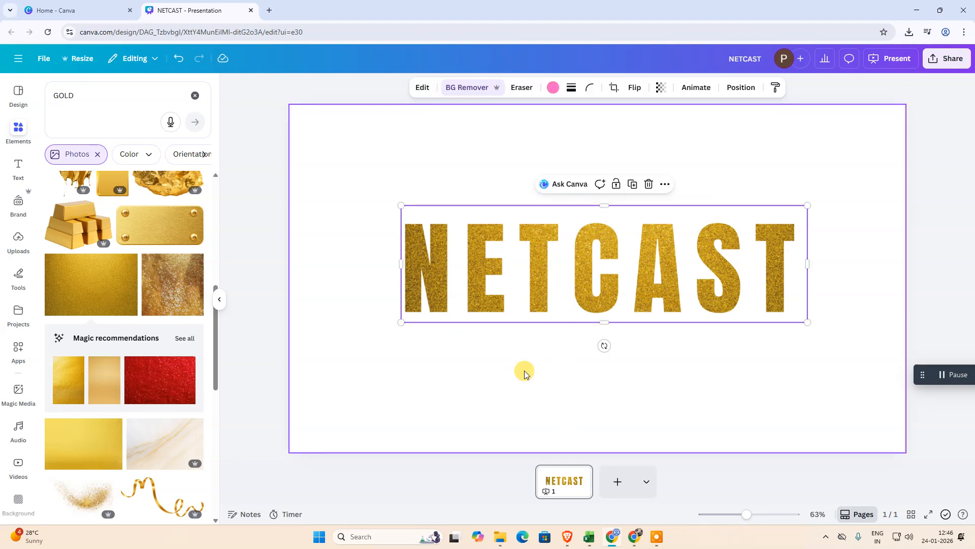
Step: Group the cutout image with the gold image behind it, and enlarge the group across most of the page
click(298, 205)
drag(331, 189, 717, 378)
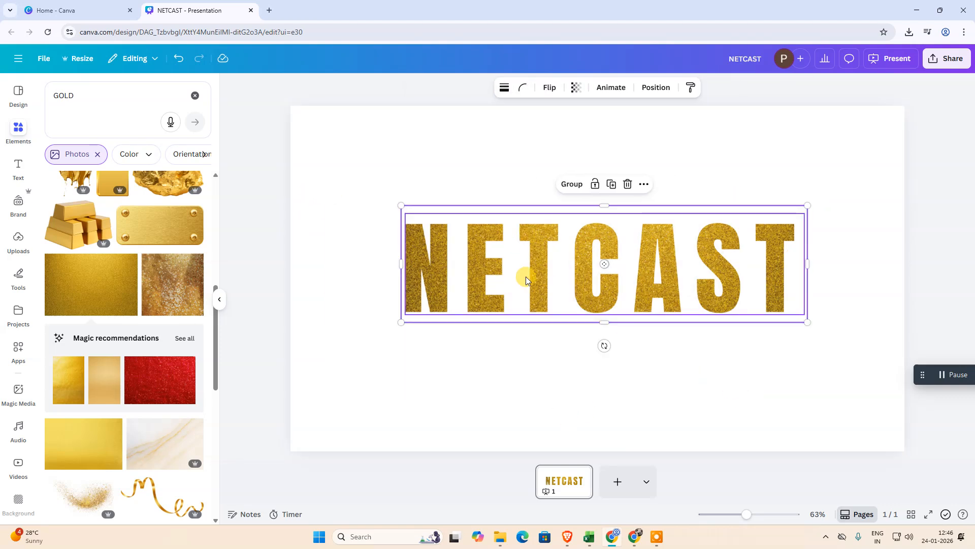
click(573, 189)
drag(806, 206, 897, 128)
drag(610, 281, 547, 309)
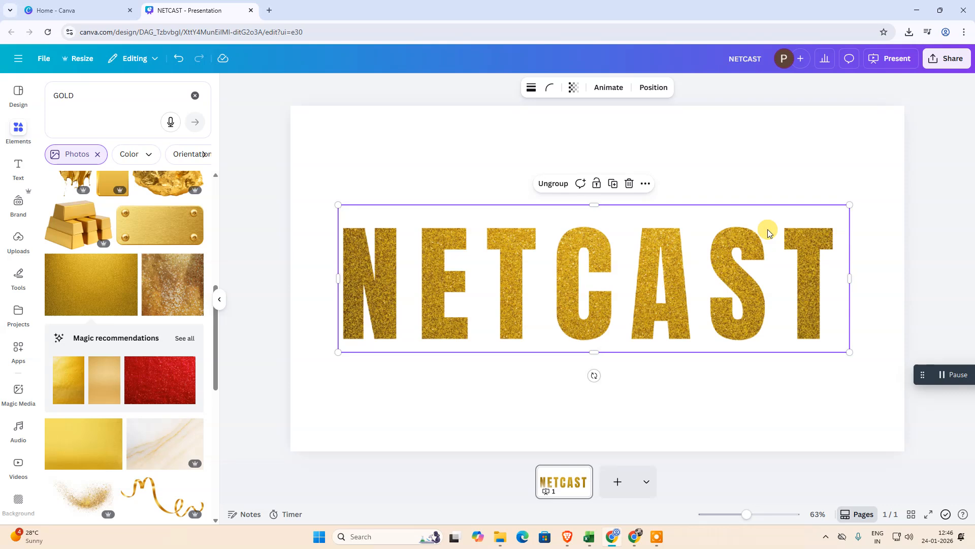
drag(849, 204, 883, 159)
Step: Delete the grouped gold NETCAST lettering from the page
click(746, 243)
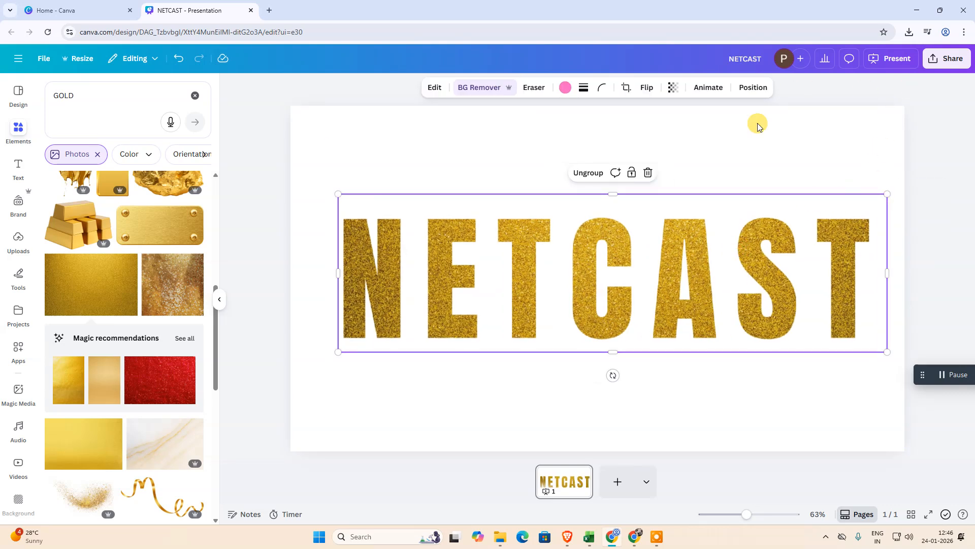
click(607, 298)
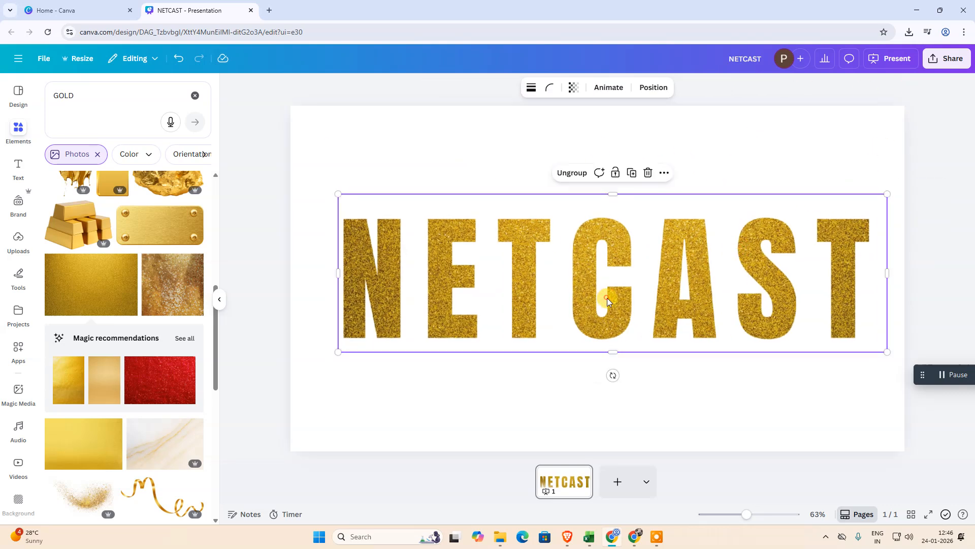
key(Delete)
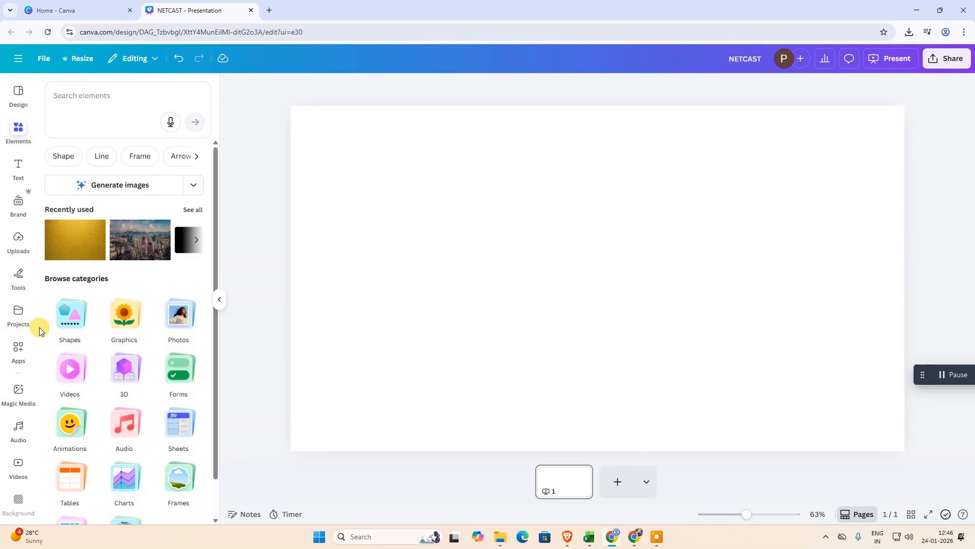
Step: Add the recently used gold glitter image to the empty page
click(20, 243)
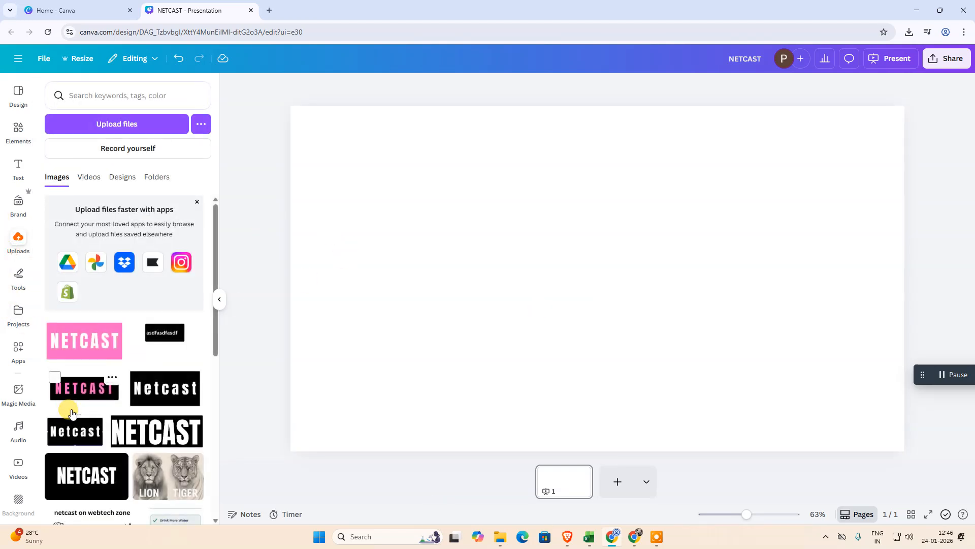
click(18, 127)
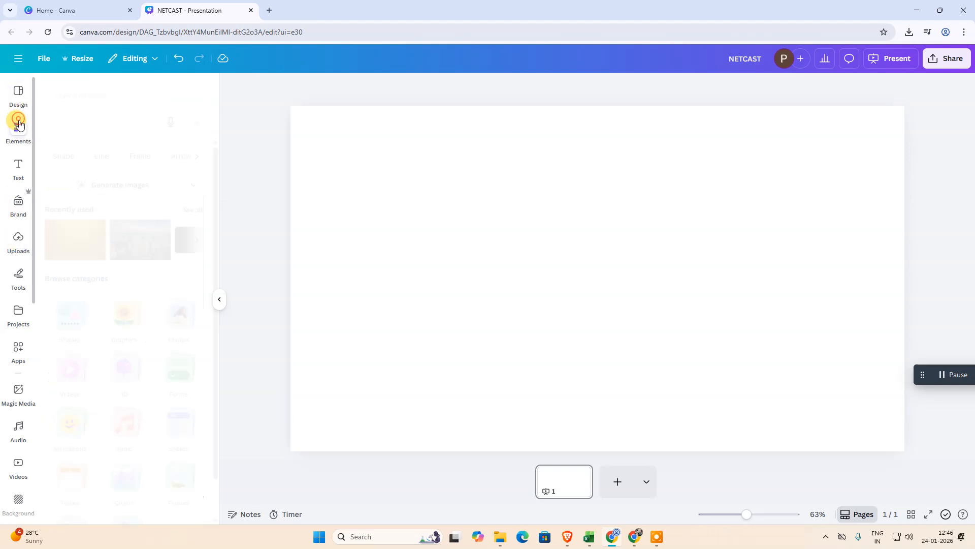
click(85, 258)
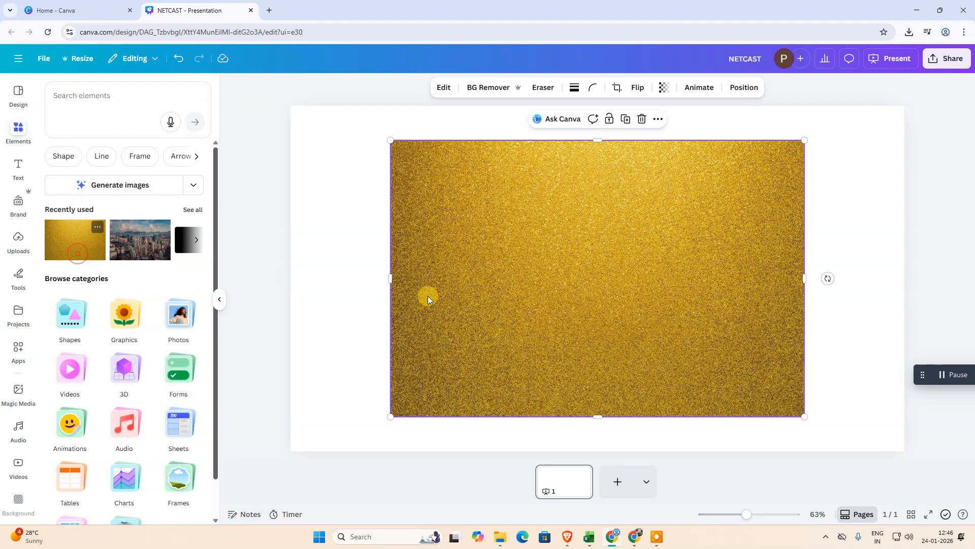
Step: Search the apps for FONT FRAME, open FontFrame and set its text to NETCAST
click(18, 349)
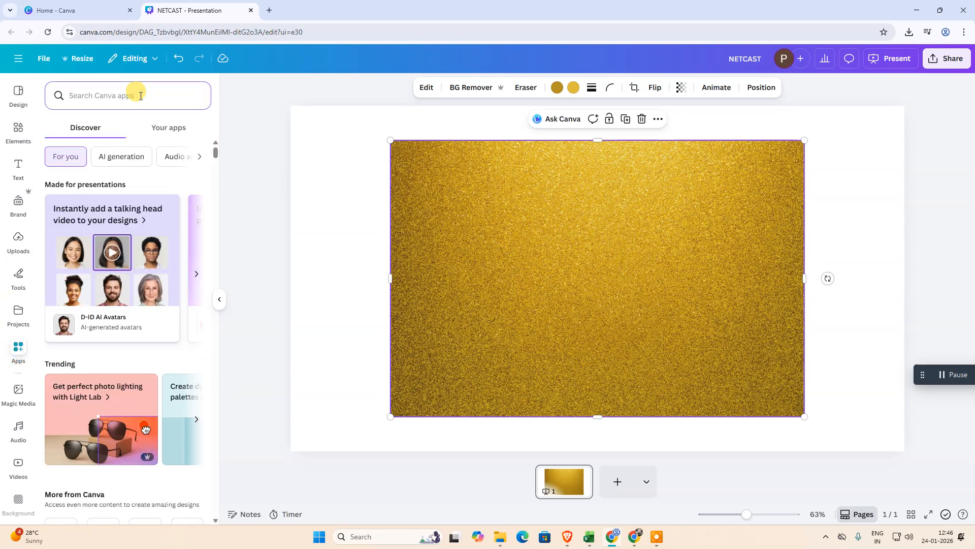
text(FONT F)
key(Return)
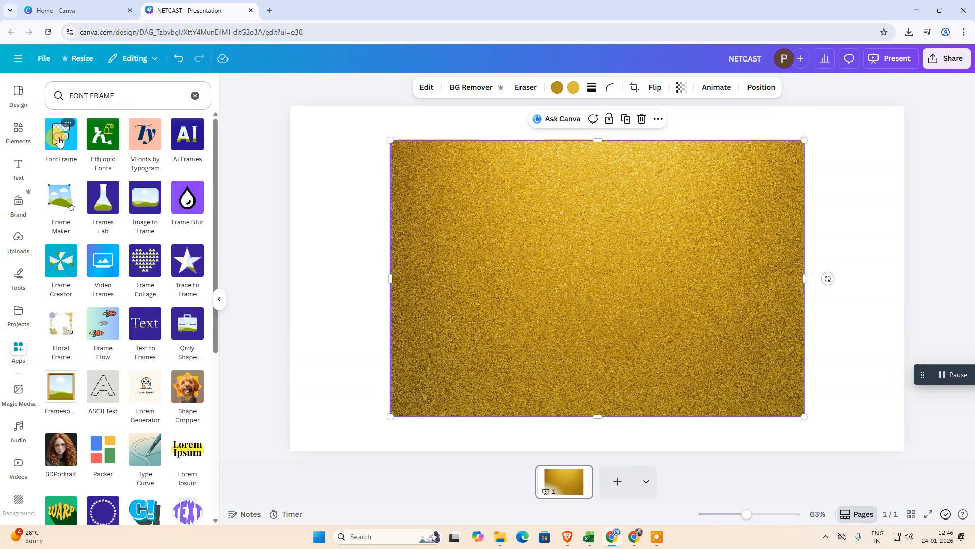
click(59, 140)
click(152, 476)
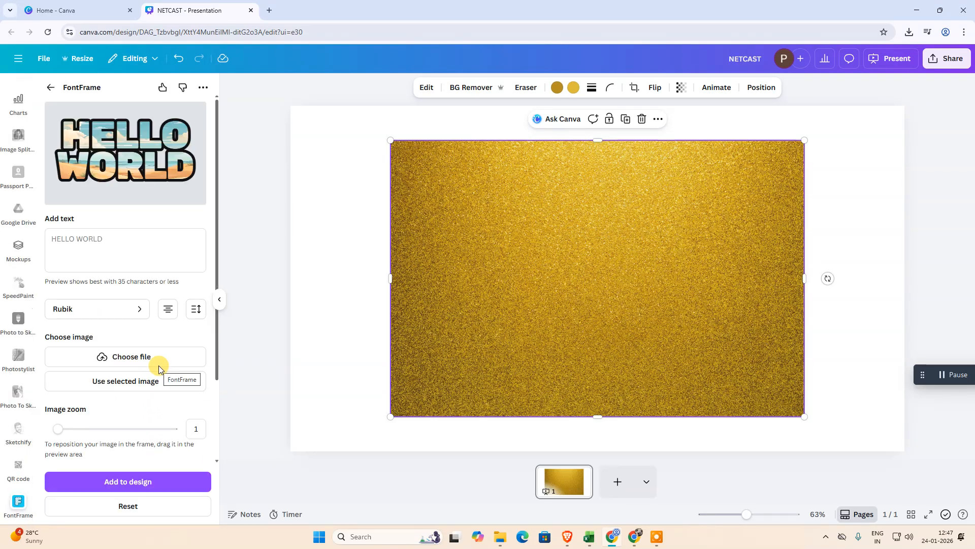
click(102, 239)
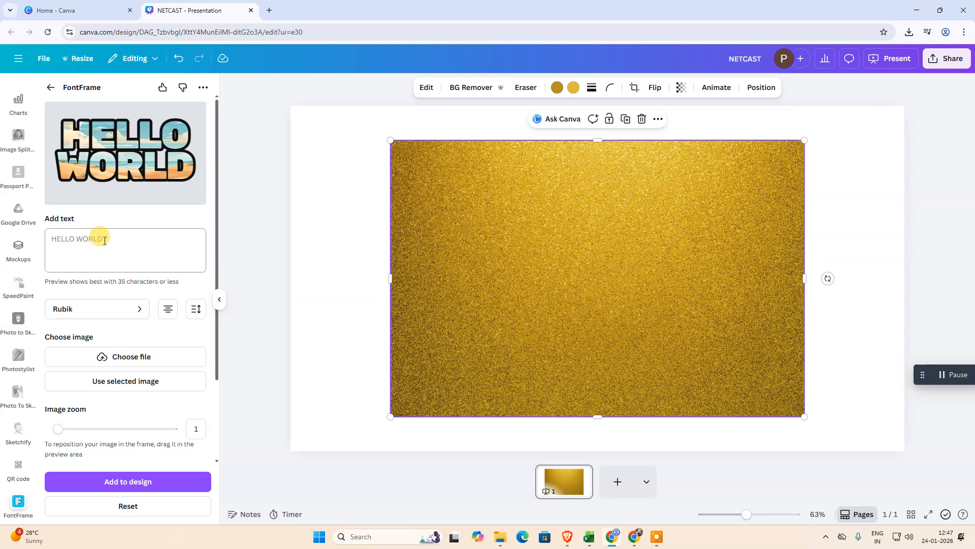
text(NETCAST)
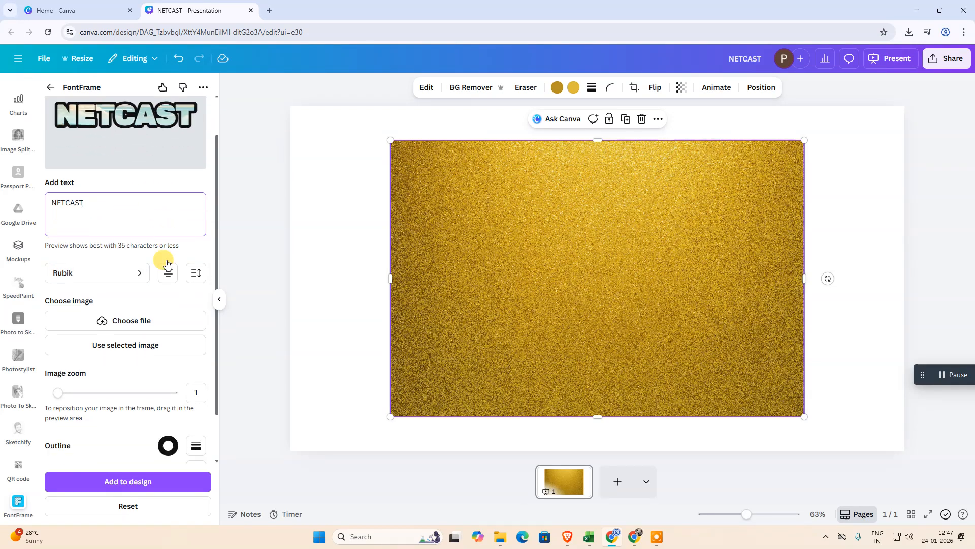
scroll(153, 264, down, 2)
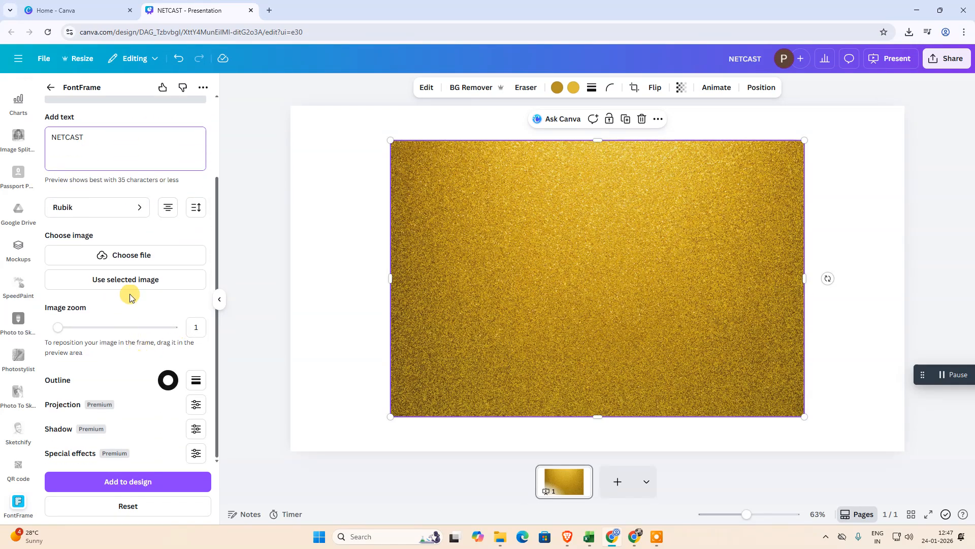
click(492, 260)
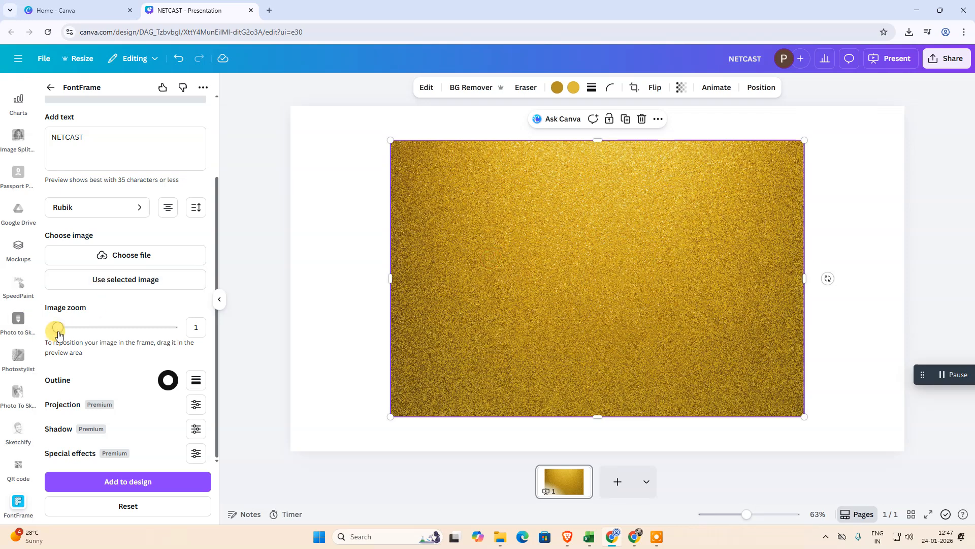
drag(58, 334, 90, 337)
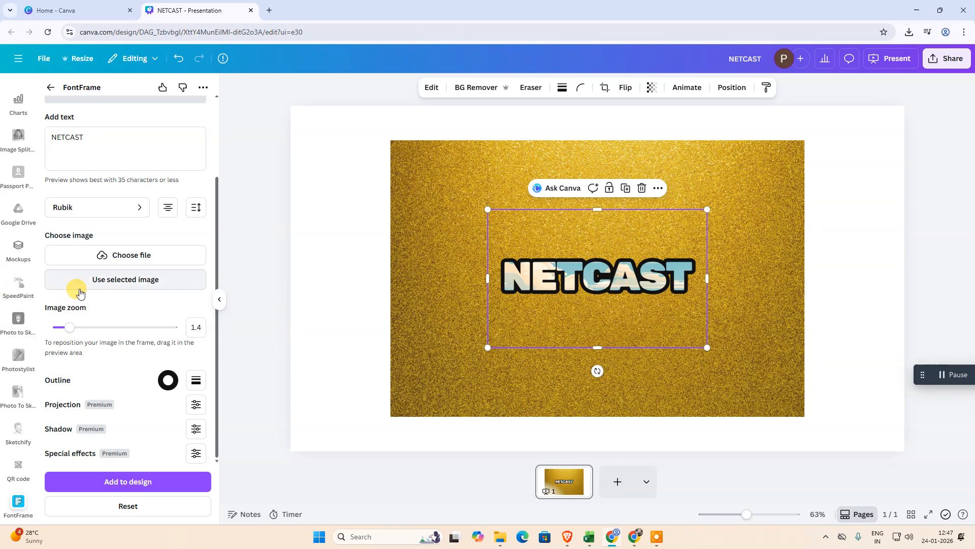
click(90, 278)
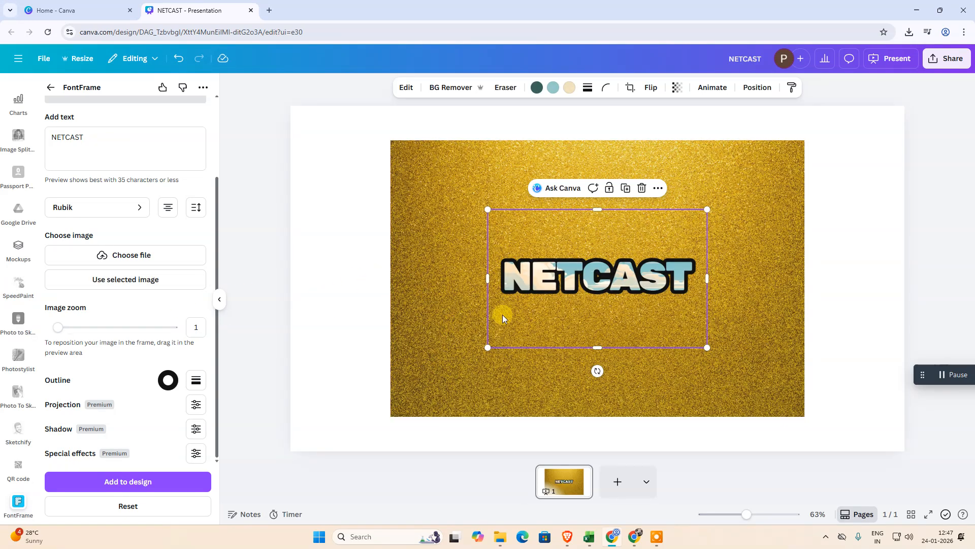
key(Delete)
Step: Fill the FontFrame NETCAST lettering with the gold glitter image and add it to the design
click(460, 280)
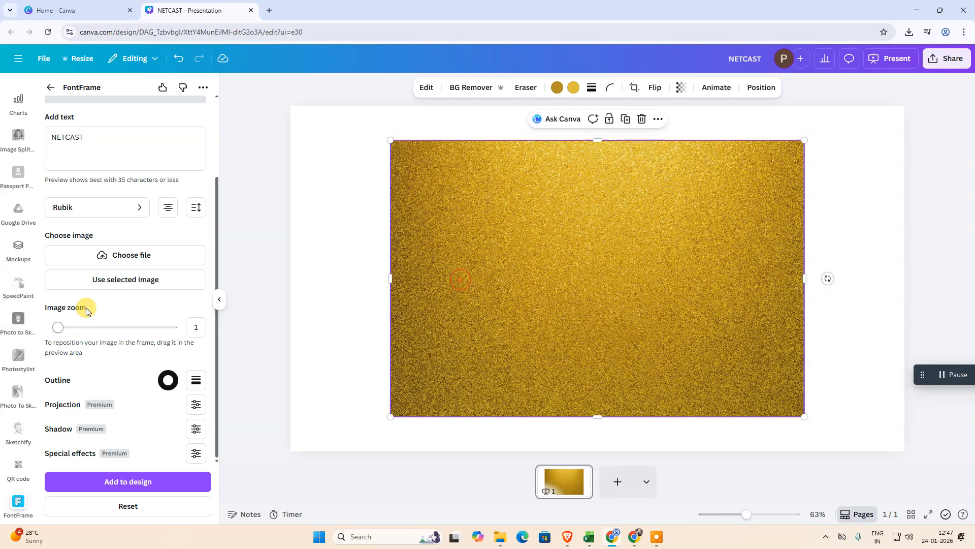
click(106, 272)
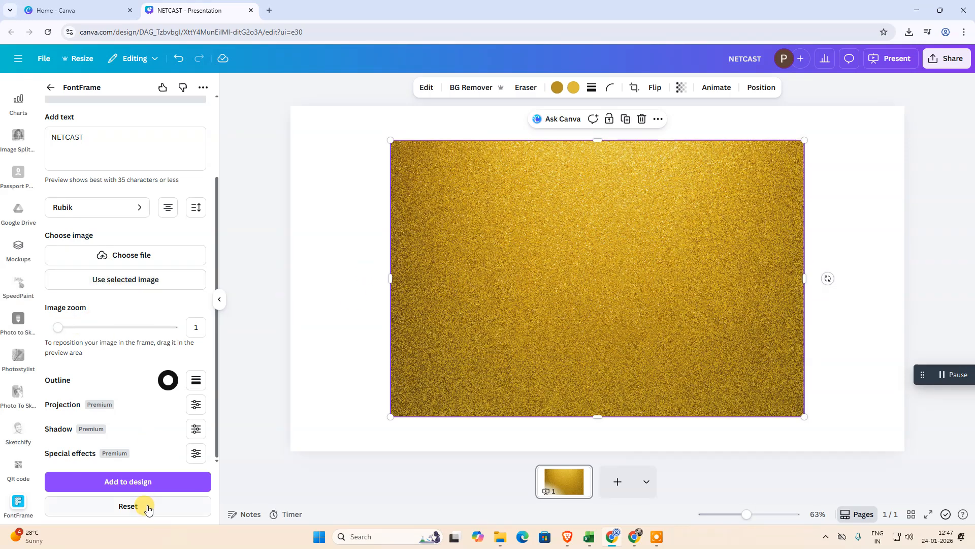
click(133, 481)
Step: Delete the gold glitter image behind the lettering, and enlarge and reposition the outlined NETCAST lettering on the page
click(449, 296)
key(Delete)
drag(592, 278, 805, 407)
drag(720, 283, 692, 296)
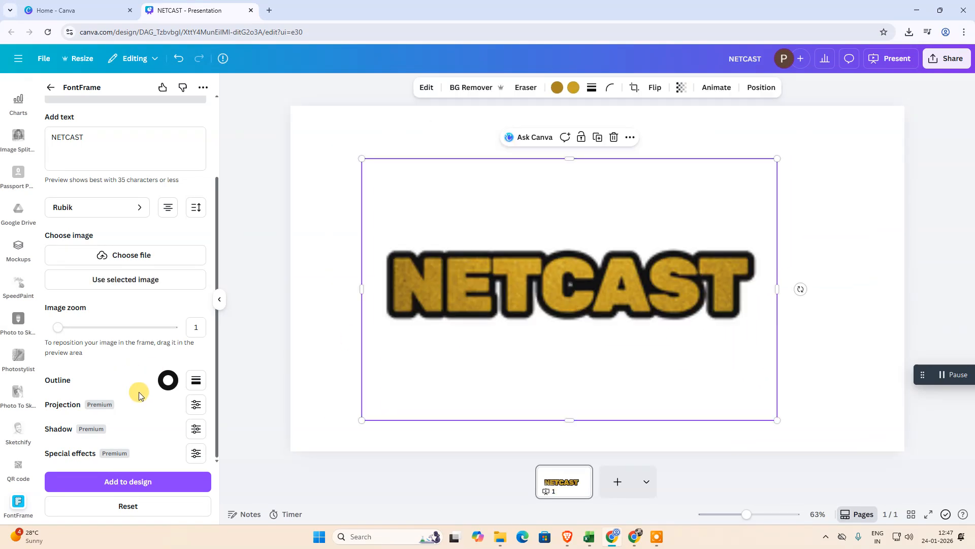
Step: Set the FontFrame outline's border weight to 41 and try a stroke on the placed NETCAST lettering
click(196, 380)
drag(134, 428, 114, 431)
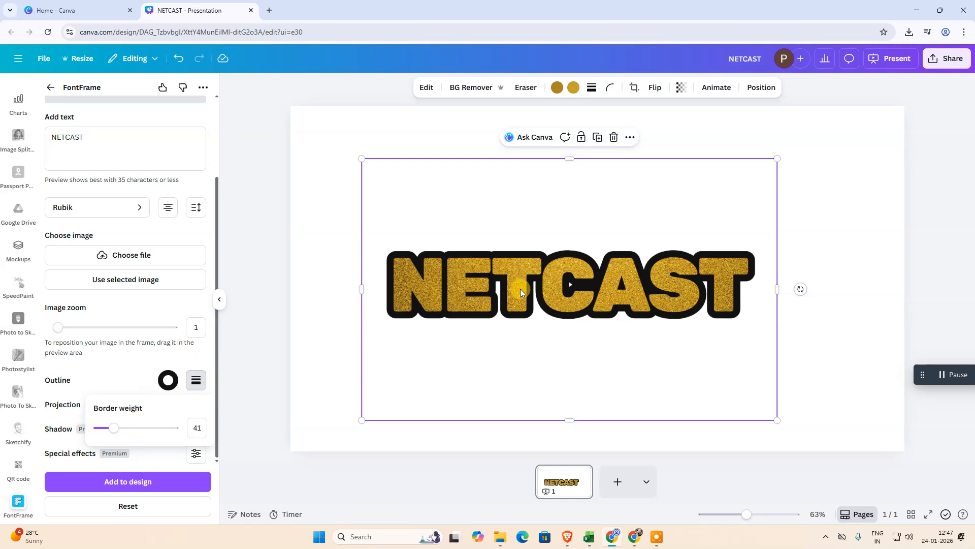
click(427, 88)
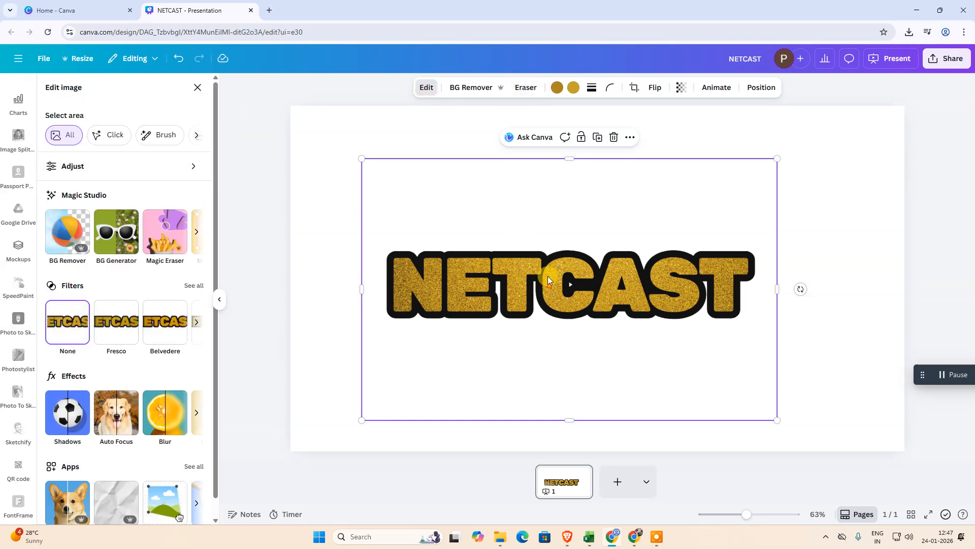
click(591, 88)
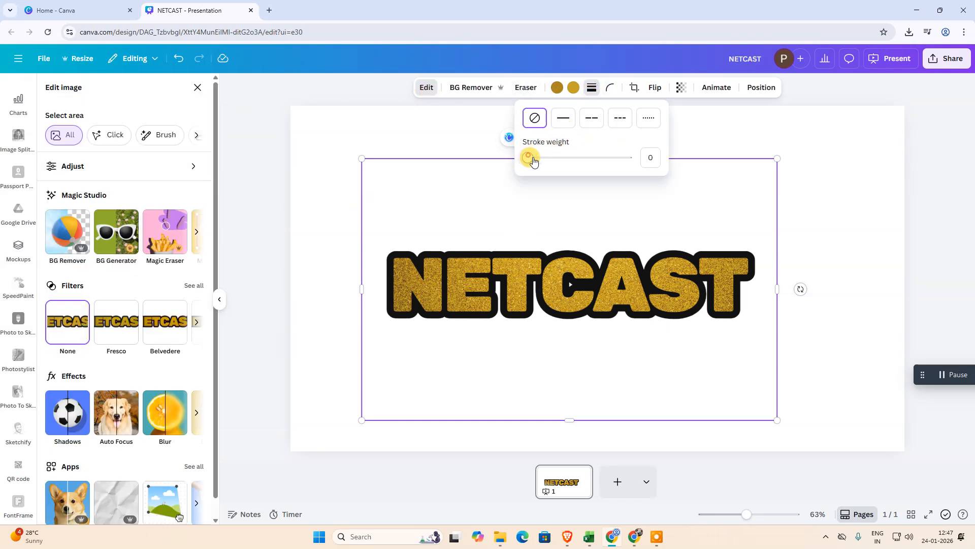
drag(534, 162, 547, 185)
click(267, 265)
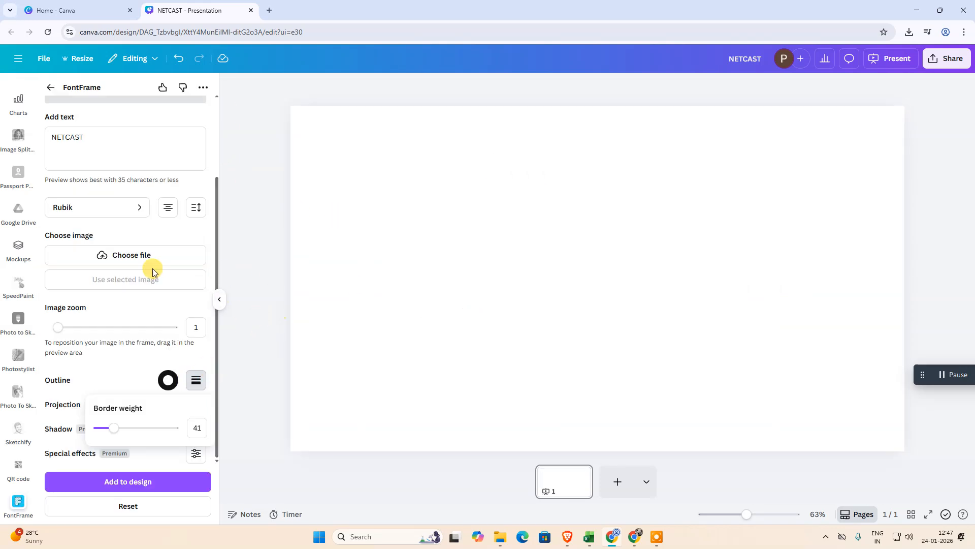
Step: Undo the recent page changes back to the full gold glitter image without any lettering
click(327, 256)
key(ctrl+z)
key(ctrl+z)
key(ctrl+z)
key(ctrl+z)
key(ctrl+z)
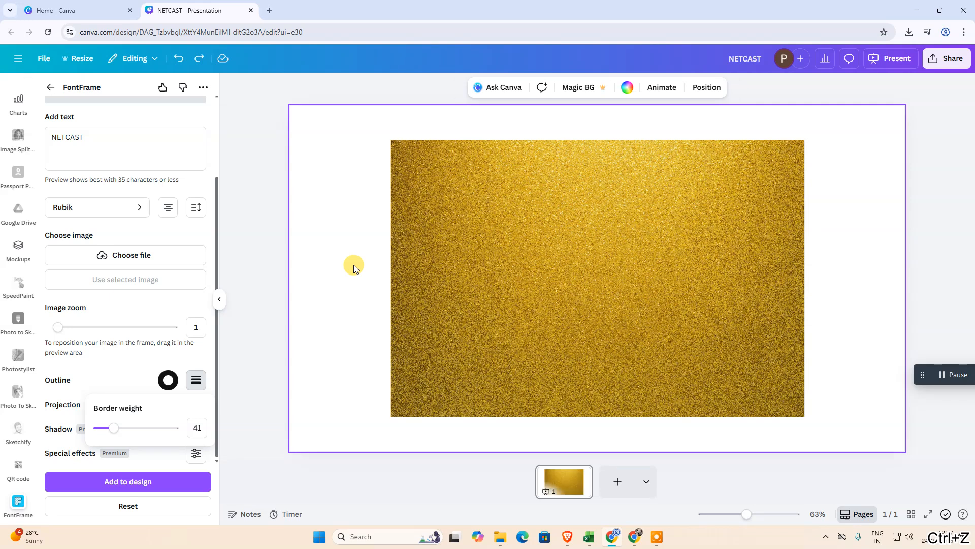
Step: Add NETCAST lettering filled with the gold glitter image to the design, using border weight 14 and image zoom 1.8
click(419, 278)
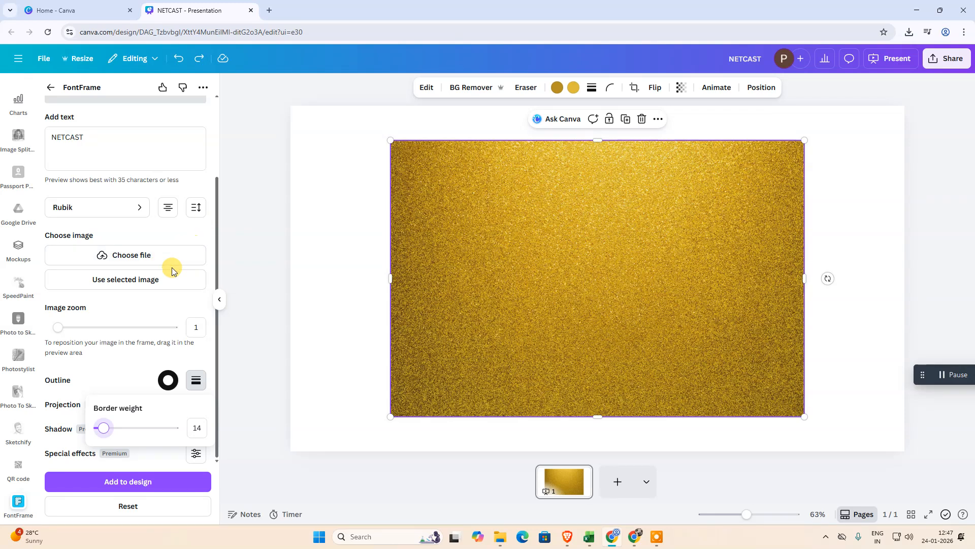
click(147, 280)
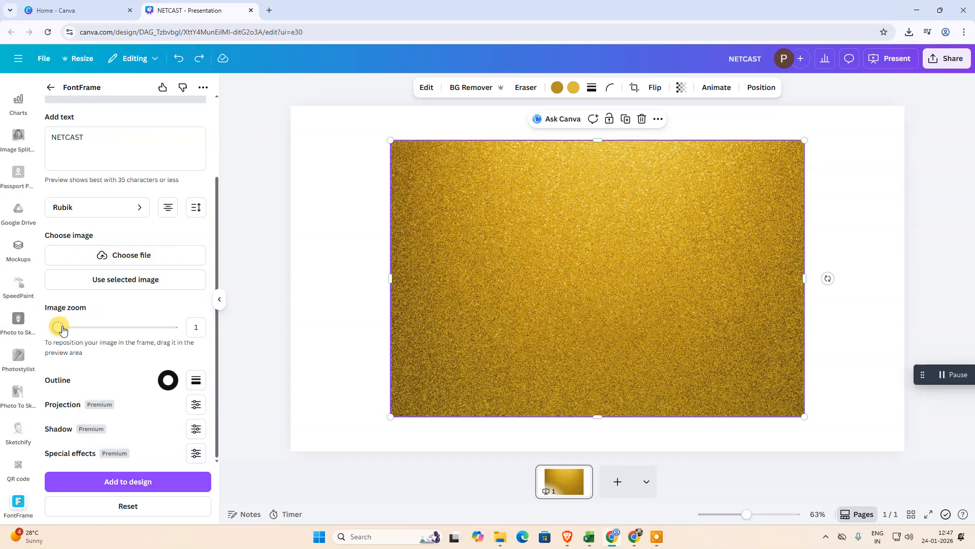
drag(62, 330, 86, 331)
click(122, 484)
Step: Delete the gold glitter image and move the NETCAST lettering toward the upper part of the page
click(442, 358)
key(Delete)
drag(612, 268, 540, 218)
Step: Crop the empty space above and below the NETCAST lettering, and enlarge it across most of the page
drag(521, 300, 522, 254)
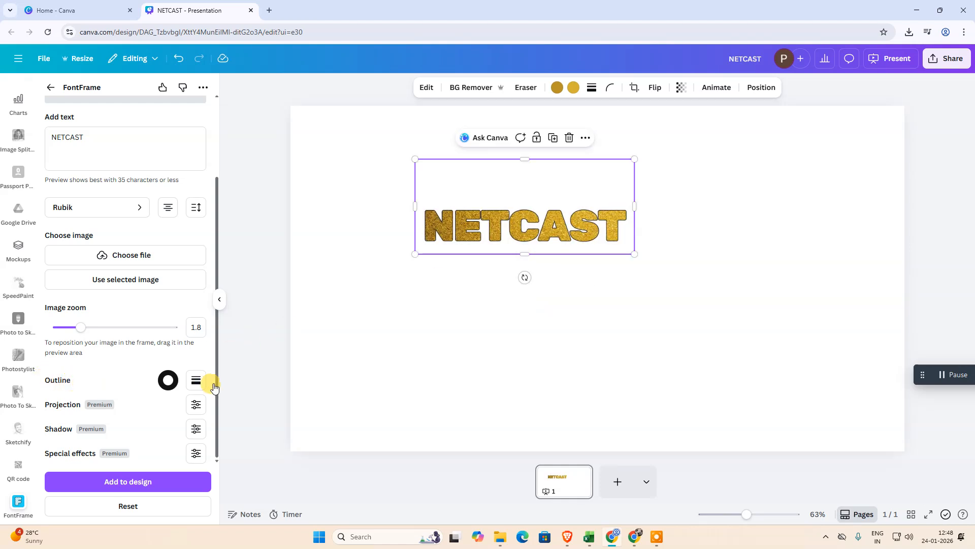
drag(528, 161, 525, 184)
drag(635, 254, 860, 421)
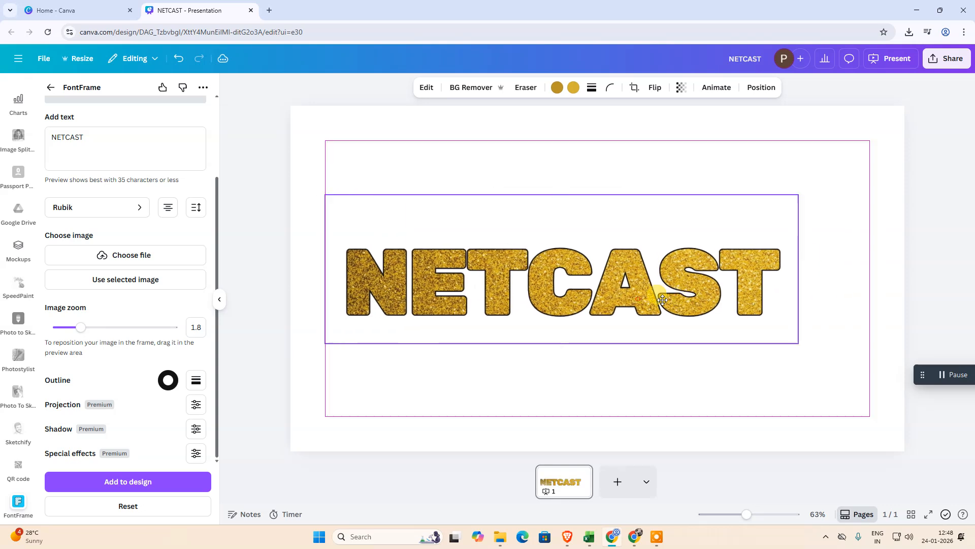
drag(847, 344, 870, 351)
drag(732, 293, 699, 293)
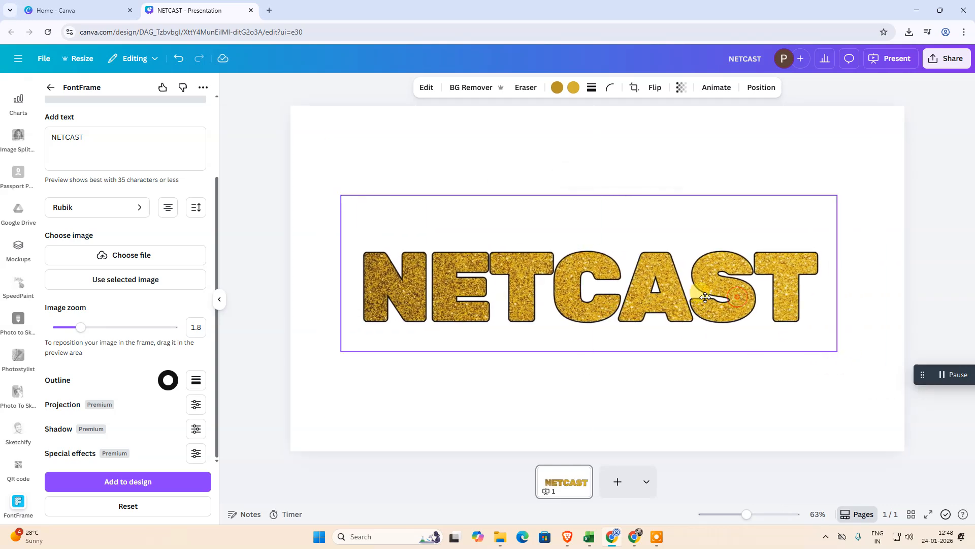